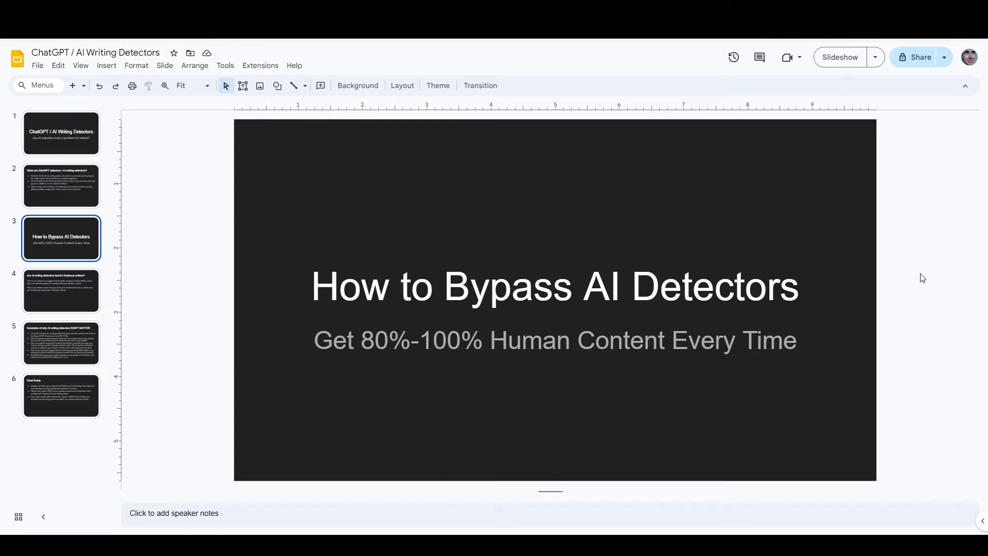
# Step: Move to slide 4, about whether AI writing detectors are bad for freelance writers
pyautogui.press('Down')
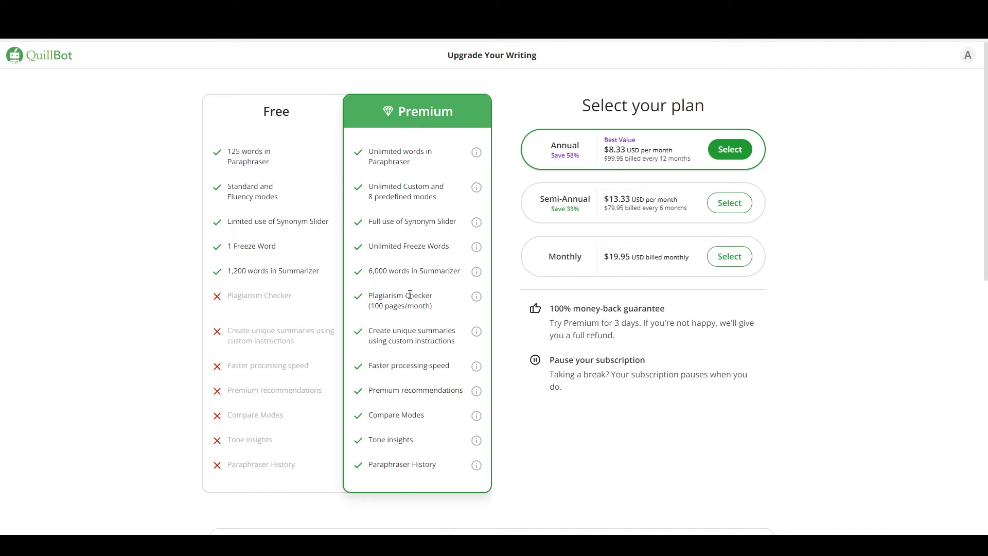
# Step: Switch from QuillBot's plan comparison to Frase's pricing plans page
pyautogui.moveTo(422, 280)
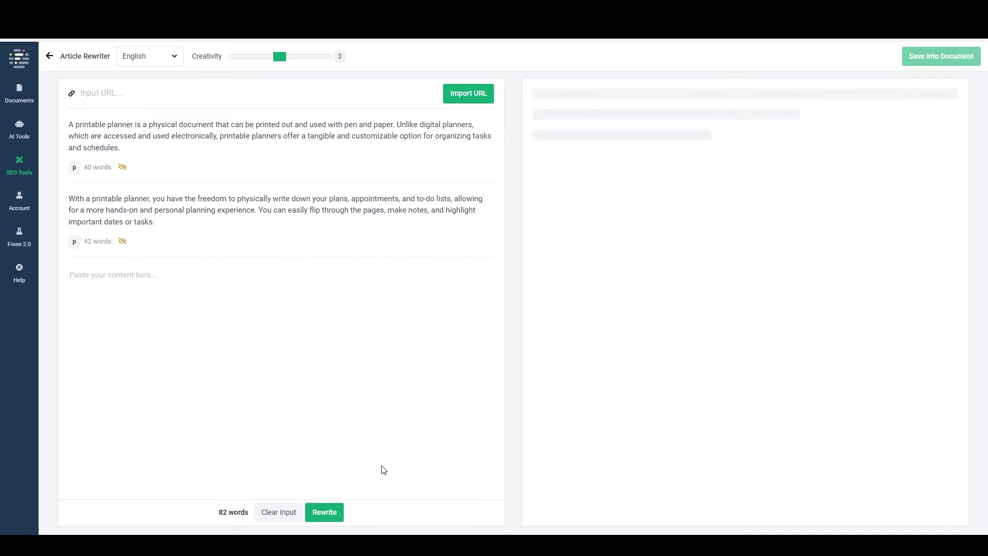
# Step: Rewrite the two planner paragraphs in Frase's Article Rewriter and copy the 70-word result
pyautogui.click(325, 512)
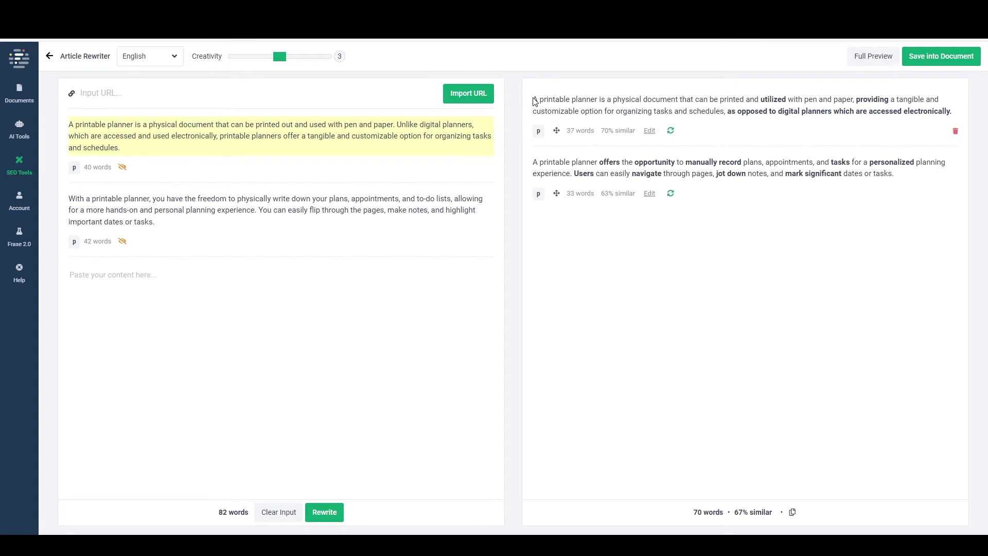
pyautogui.click(792, 512)
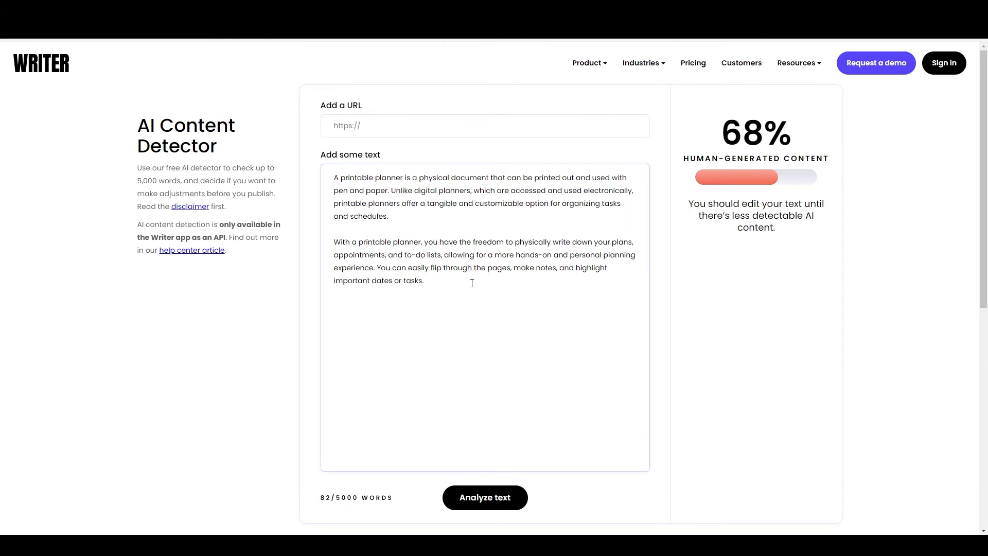
# Step: Replace the detector's passage with the Frase rewrite and analyze it, scoring 83% human-generated
pyautogui.moveTo(474, 285); pyautogui.dragTo(317, 183)
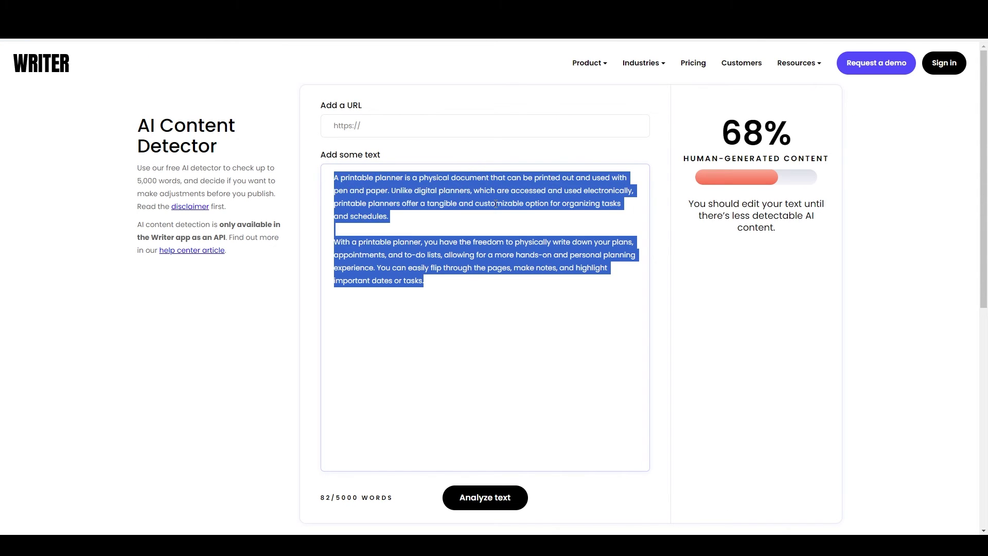
pyautogui.press('BackSpace')
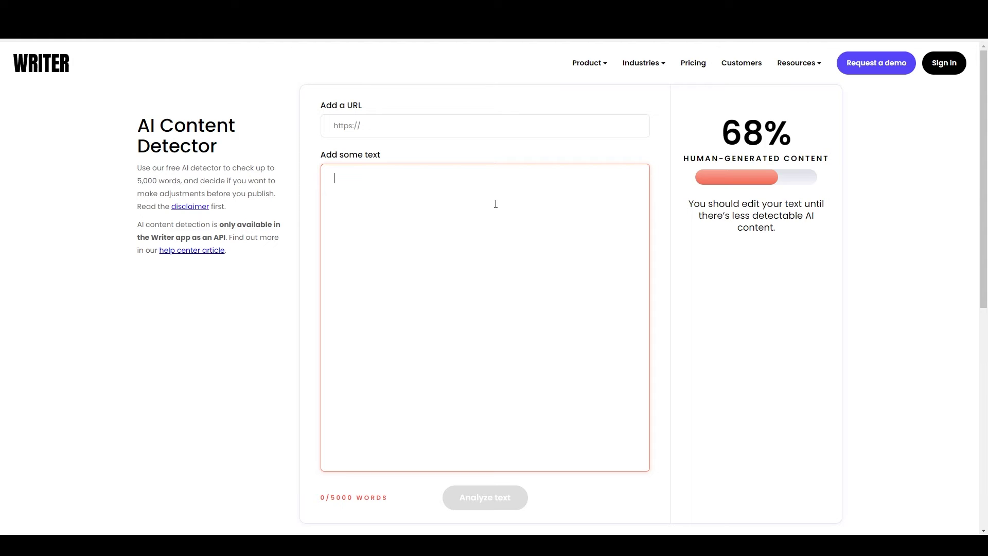
pyautogui.hotkey('ctrl', 'v')
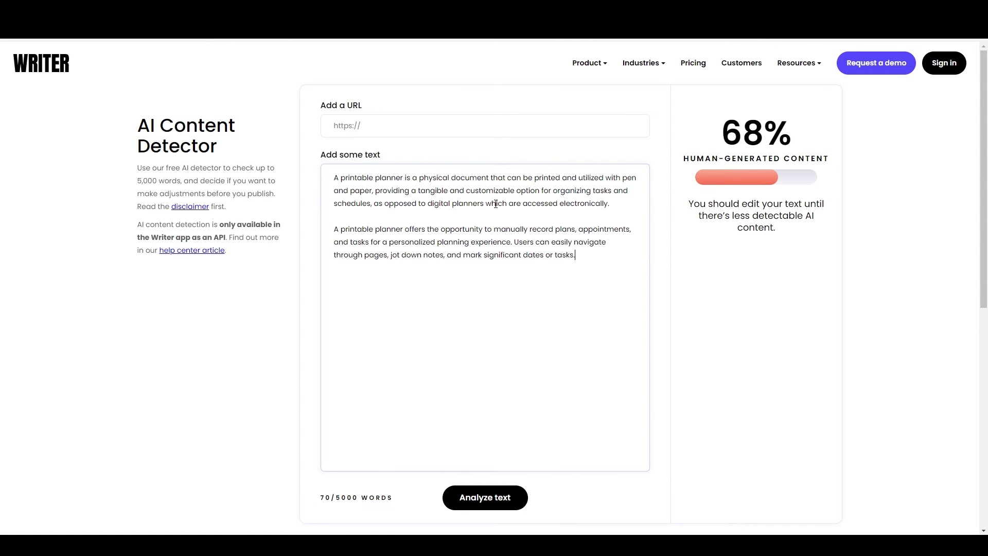
pyautogui.click(467, 503)
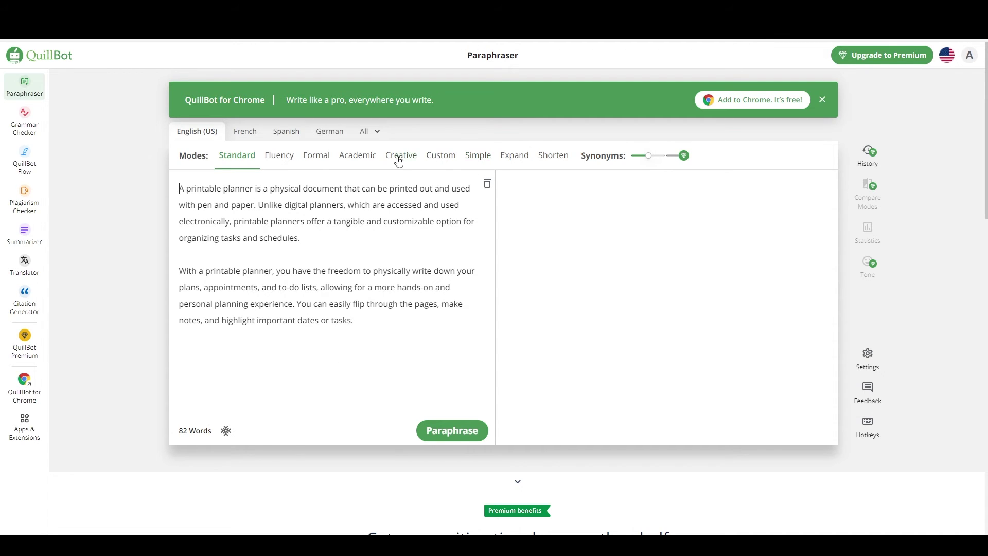
# Step: Try Simple mode, then paraphrase in Standard mode and copy the 89-word output
pyautogui.click(476, 156)
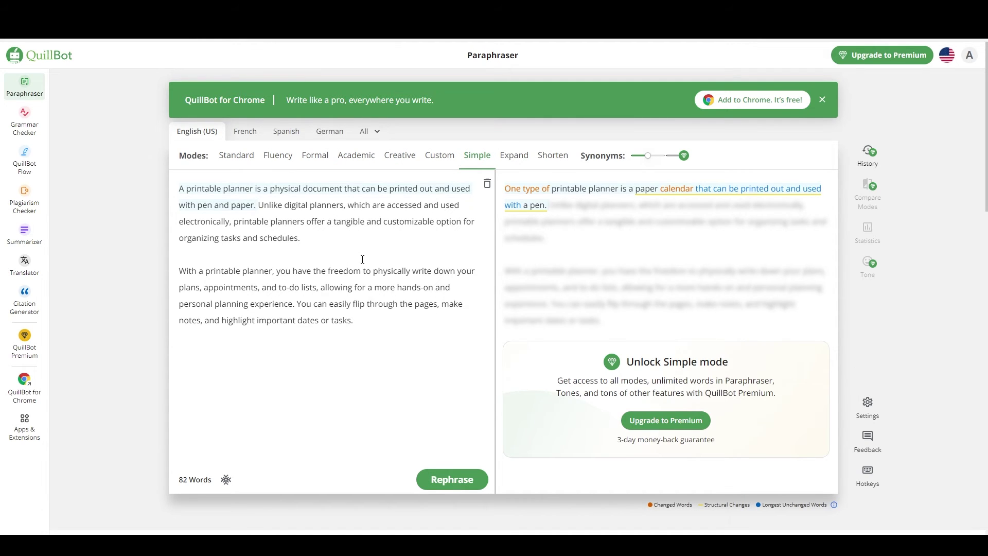
pyautogui.click(242, 159)
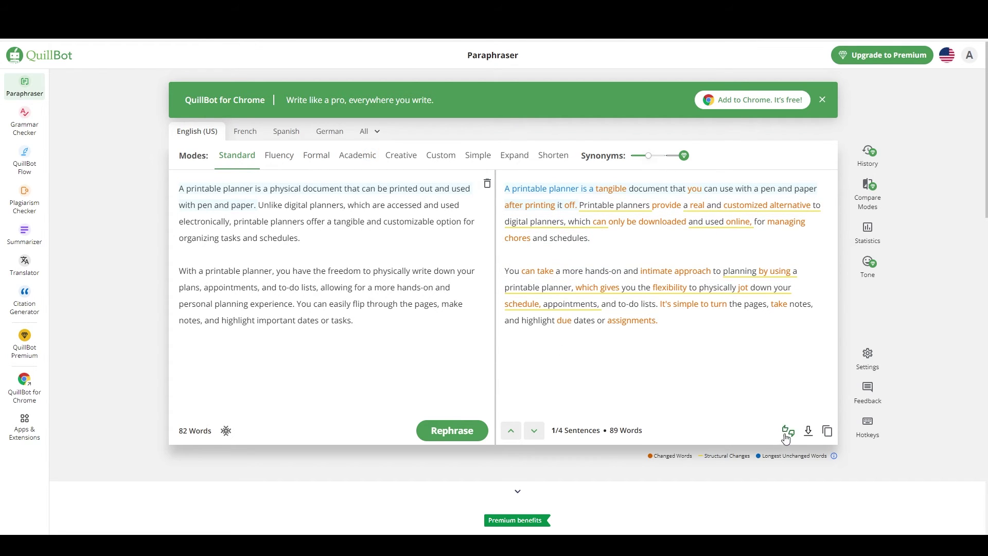
pyautogui.click(822, 435)
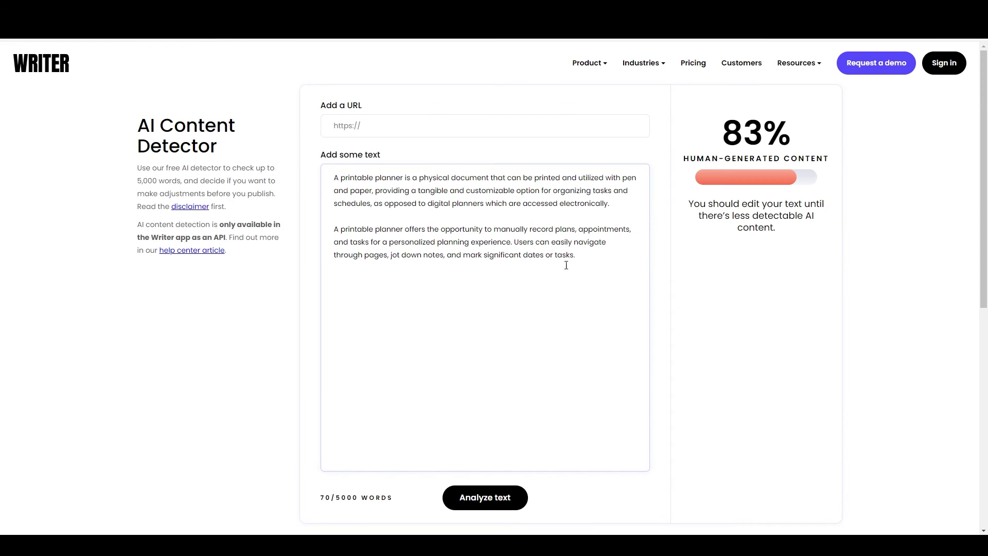
# Step: Paste the QuillBot paraphrase into Writer's detector and analyze it, scoring 100% human-generated
pyautogui.hotkey('ctrl', 'a')
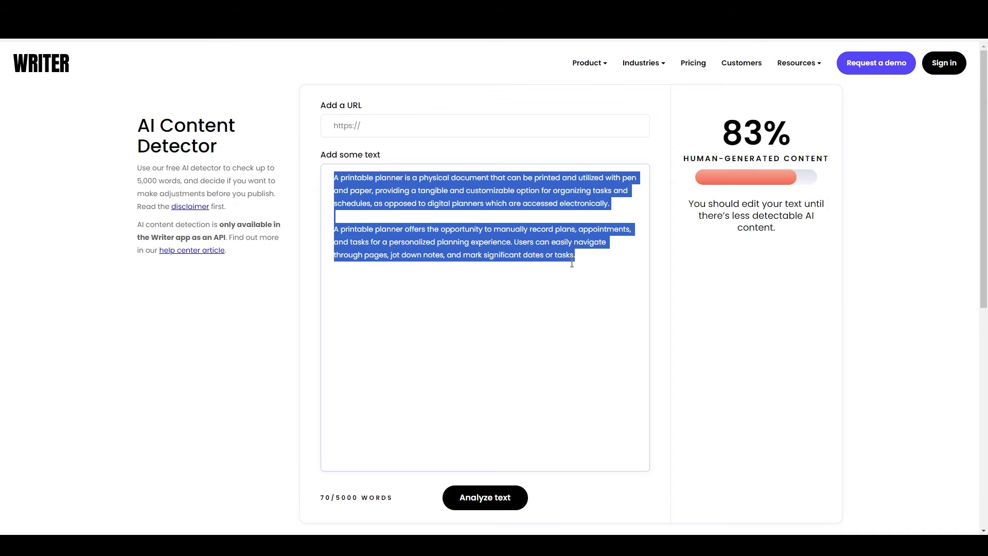
pyautogui.press('BackSpace')
pyautogui.hotkey('ctrl', 'v')
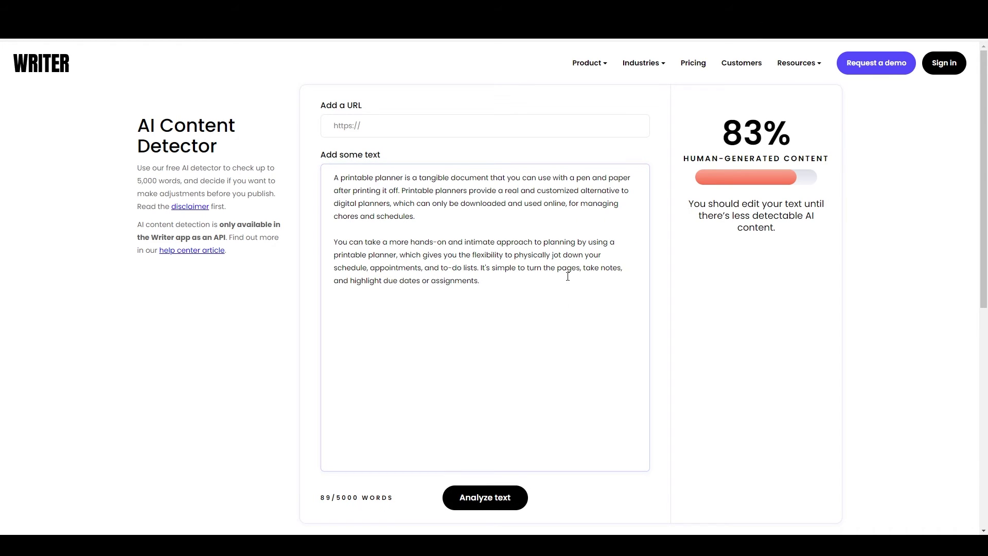
pyautogui.click(499, 500)
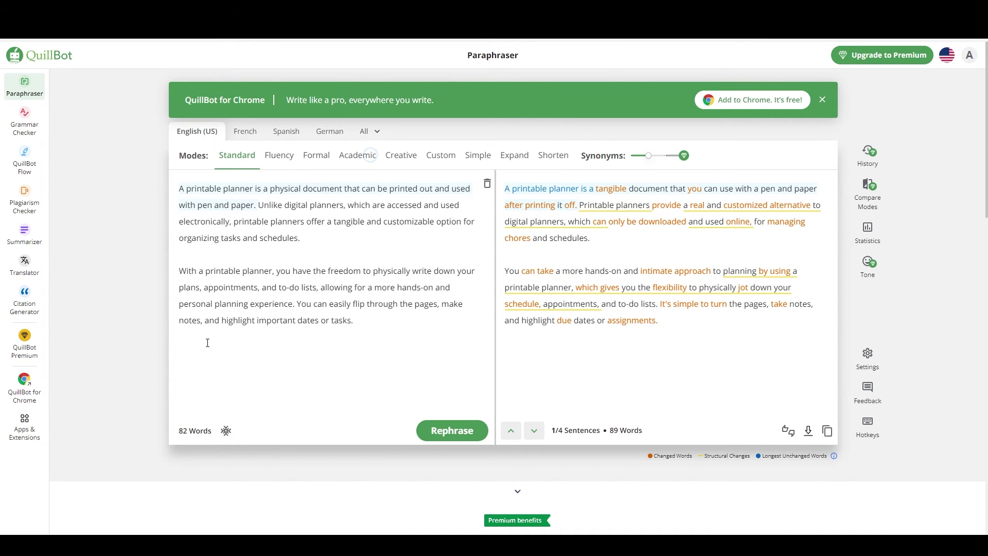
# Step: Put the original 82-word planner passage back into the detector box
pyautogui.moveTo(354, 320); pyautogui.dragTo(161, 202)
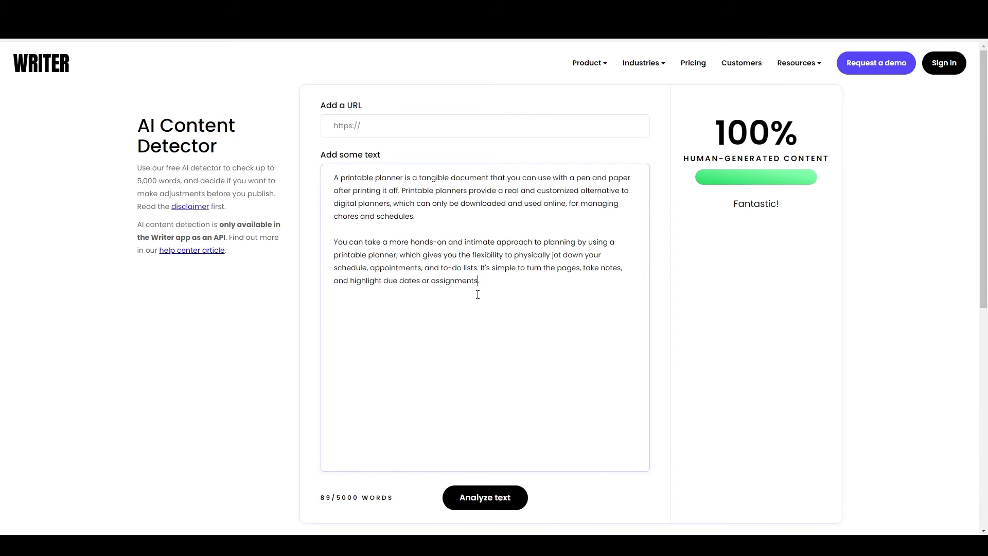
pyautogui.hotkey('ctrl', 'a')
pyautogui.hotkey('ctrl', 'v')
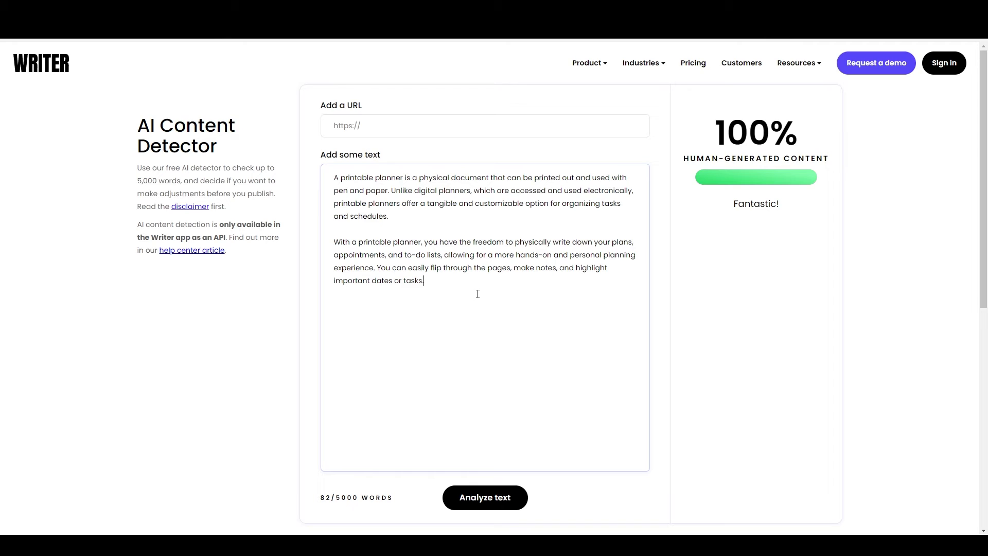
# Step: Analyze the original 82-word planner passage, which scores 68% human-generated
pyautogui.click(486, 508)
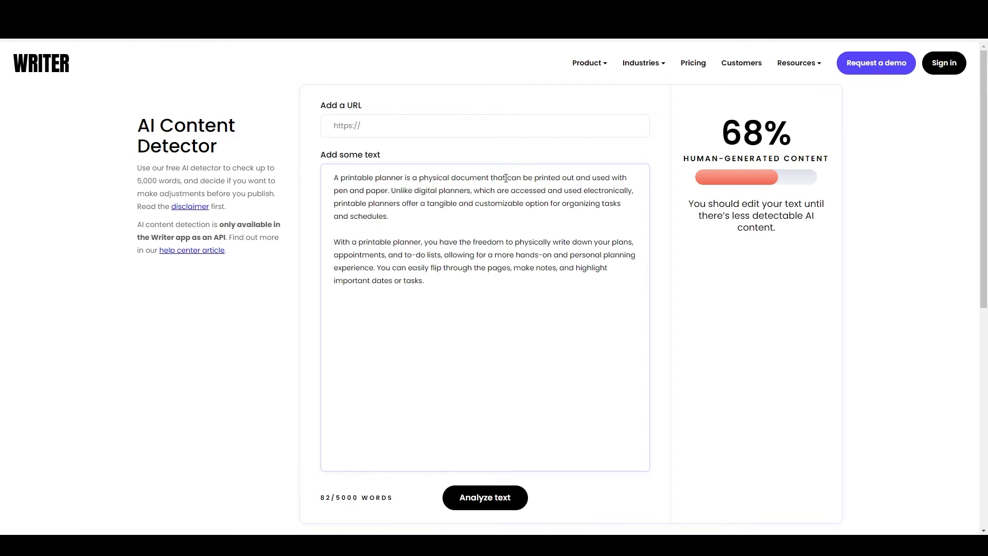
# Step: Reword the opening to 'designed to be printed', 'used like a traditional worksheet' and 'only for electronic use'
pyautogui.moveTo(505, 178); pyautogui.dragTo(575, 178)
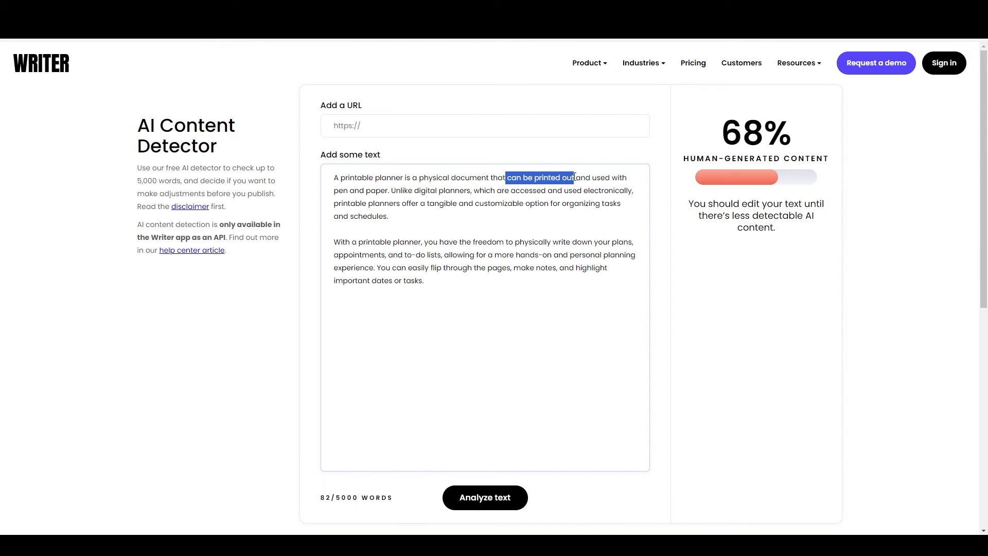
pyautogui.write("'s designed ")
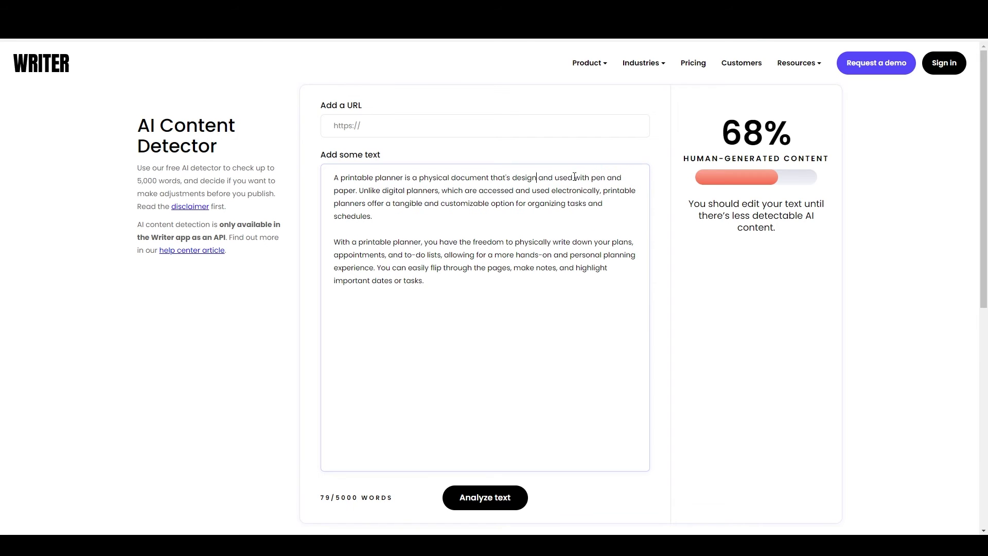
pyautogui.write('to be printed')
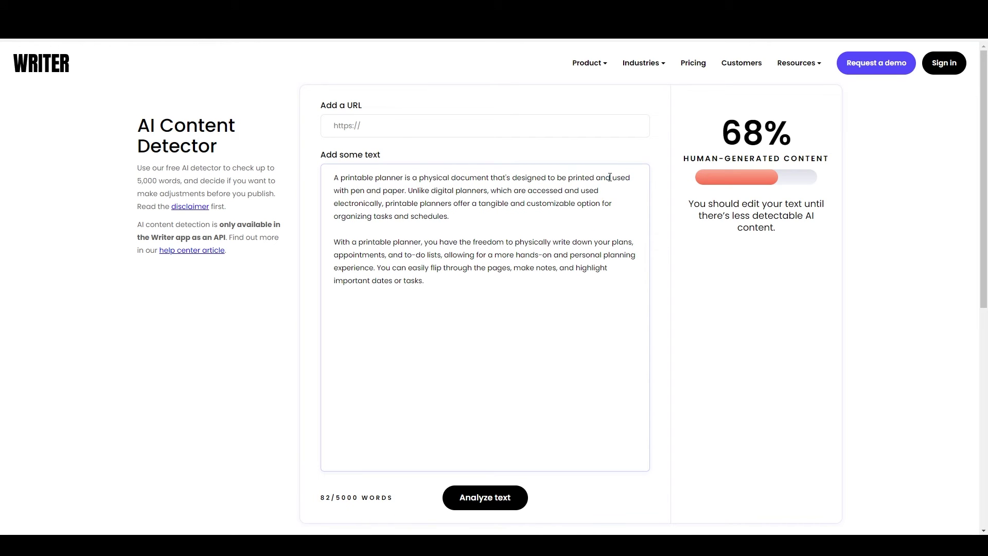
pyautogui.moveTo(611, 178); pyautogui.dragTo(407, 191)
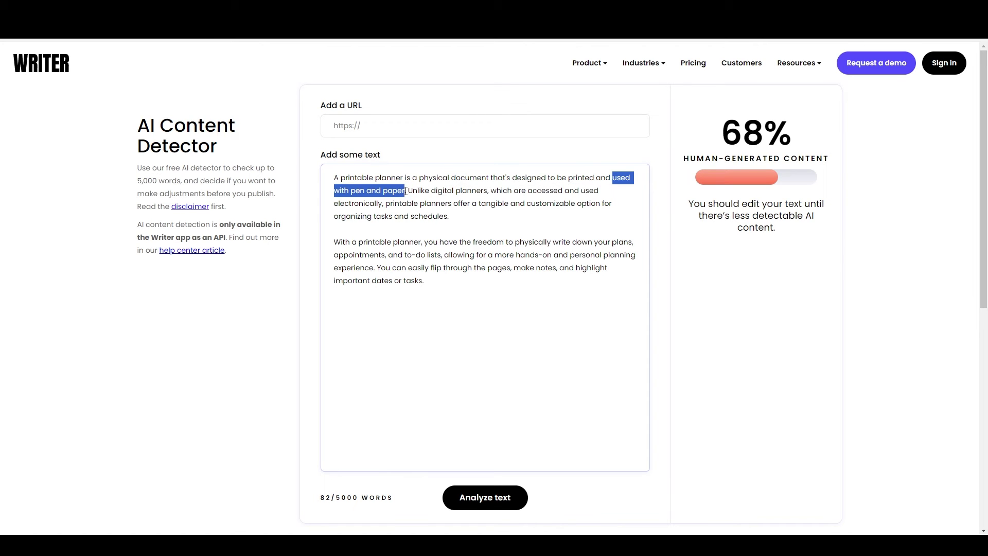
pyautogui.write('used like a traditiona')
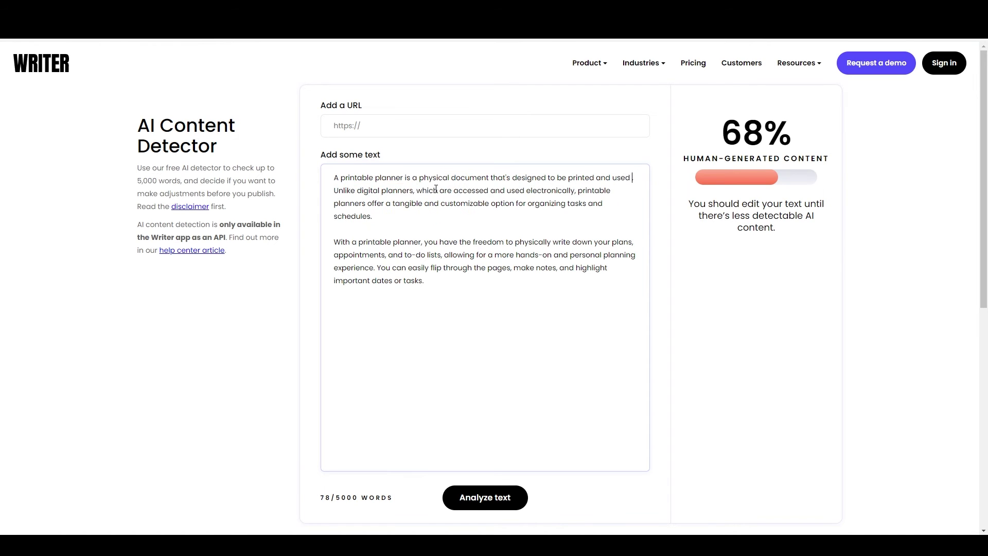
pyautogui.write('l worksheet.')
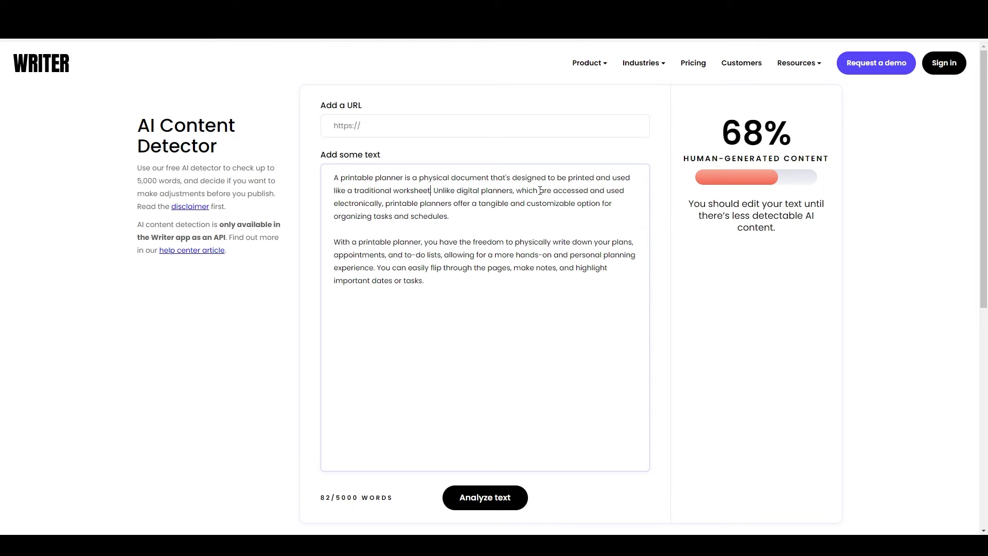
pyautogui.moveTo(552, 190); pyautogui.dragTo(382, 202)
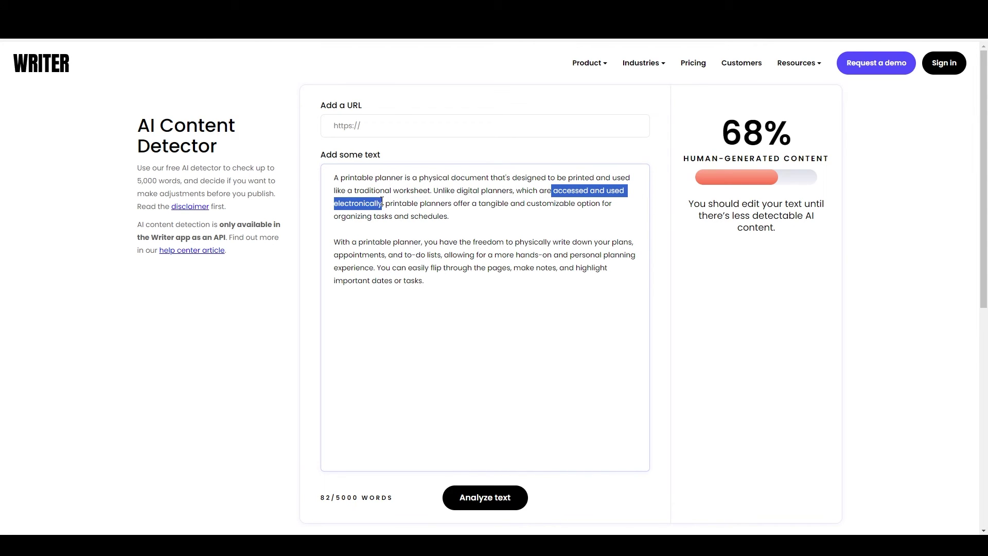
pyautogui.press('BackSpace')
pyautogui.write(', which are only use')
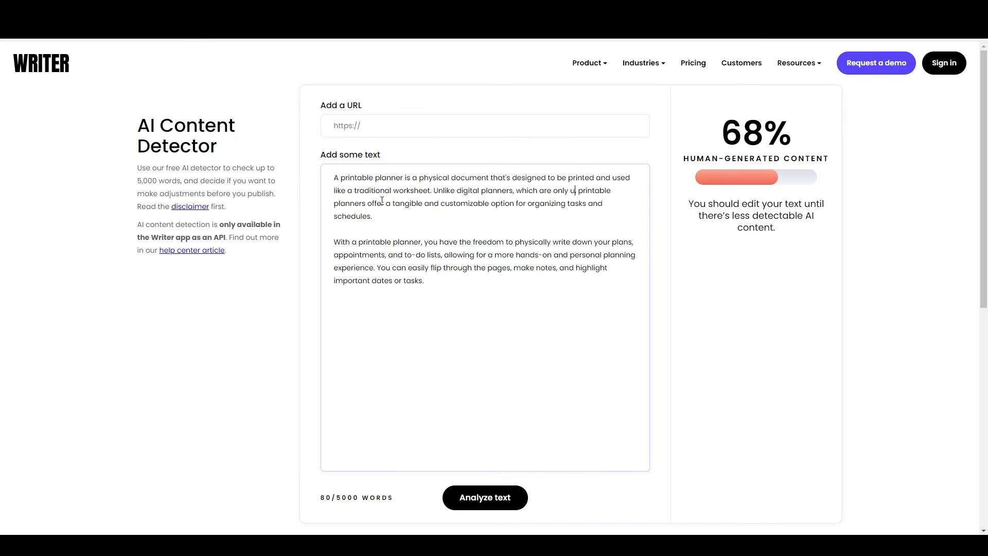
pyautogui.write('uable on')
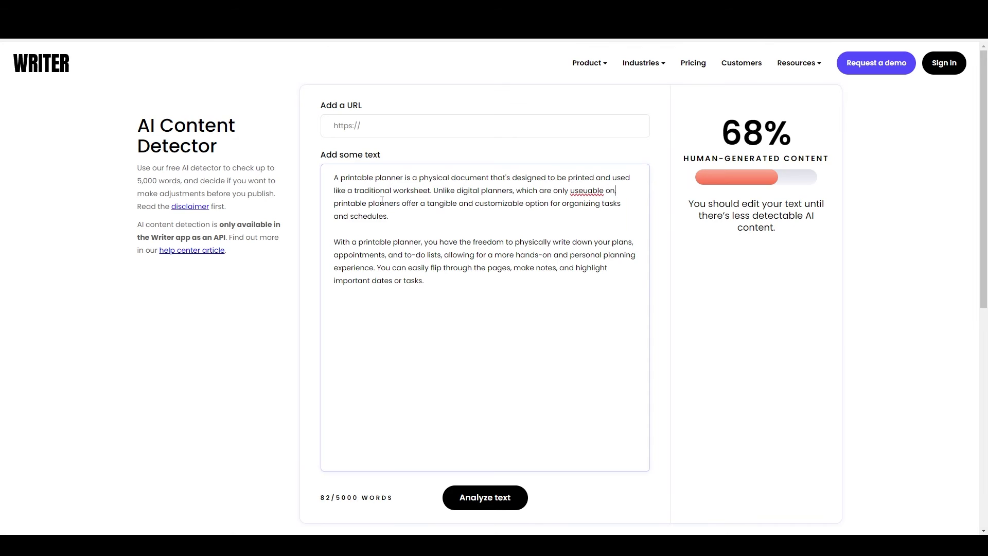
pyautogui.press('BackSpace')
pyautogui.press('BackSpace')
pyautogui.press('BackSpace')
pyautogui.press('BackSpace')
pyautogui.press('BackSpace')
pyautogui.press('BackSpace')
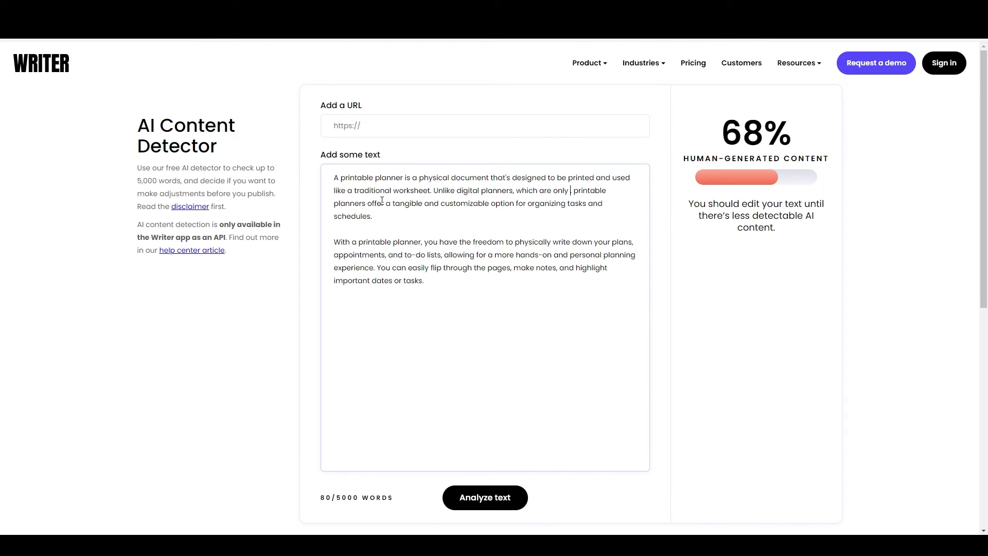
pyautogui.press('BackSpace')
pyautogui.press('BackSpace')
pyautogui.press('BackSpace')
pyautogui.press('BackSpace')
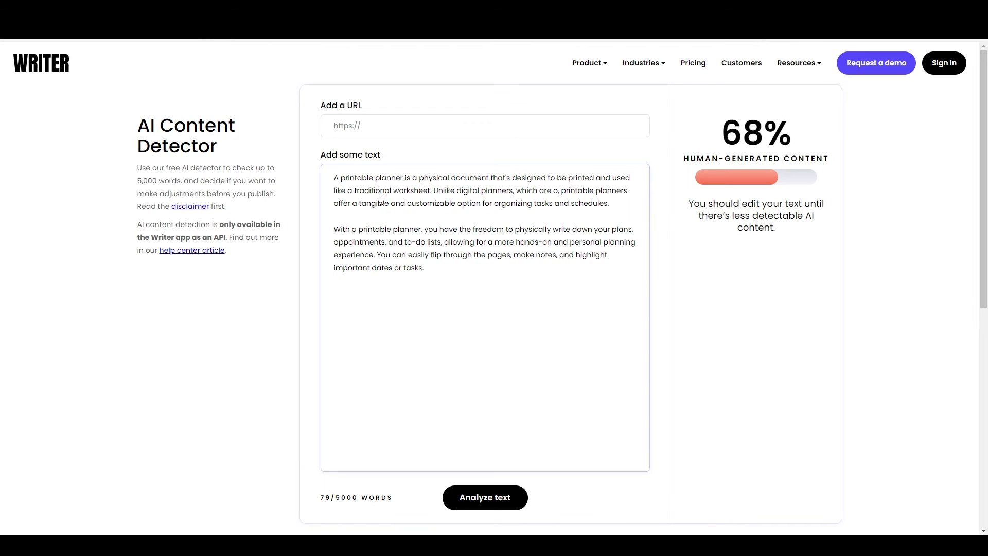
pyautogui.write('nly for ,')
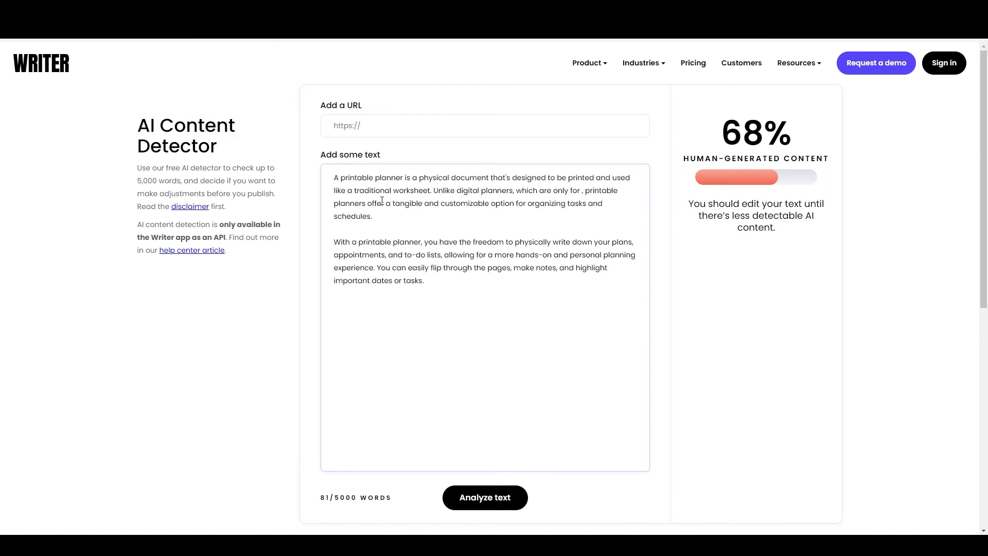
pyautogui.press('Delete')
pyautogui.write('le')
pyautogui.press('BackSpace')
pyautogui.press('BackSpace')
pyautogui.write('electronic use')
pyautogui.press('BackSpace')
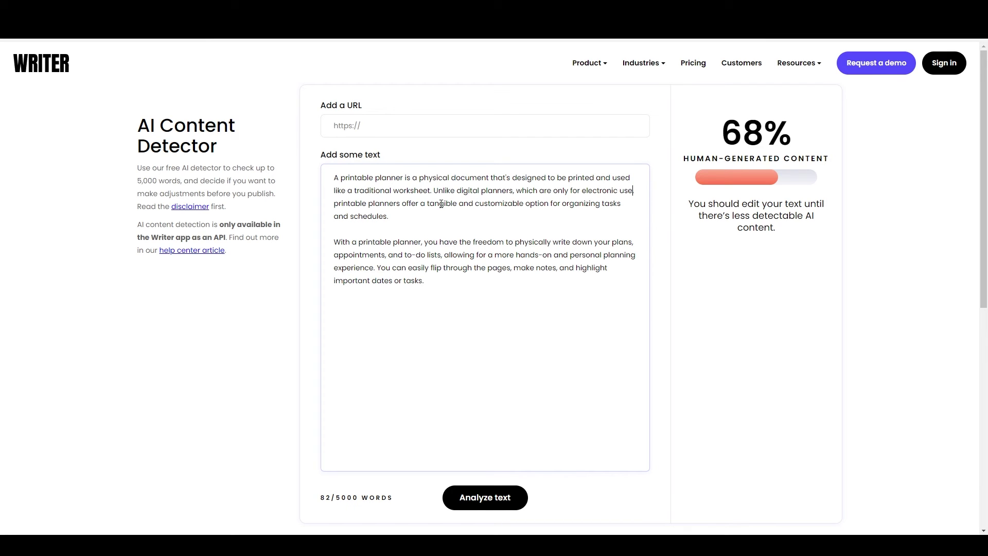
# Step: Delete 'tangible and' and 'tasks and', and make 'schedules' singular
pyautogui.moveTo(427, 203); pyautogui.dragTo(476, 204)
pyautogui.press('BackSpace')
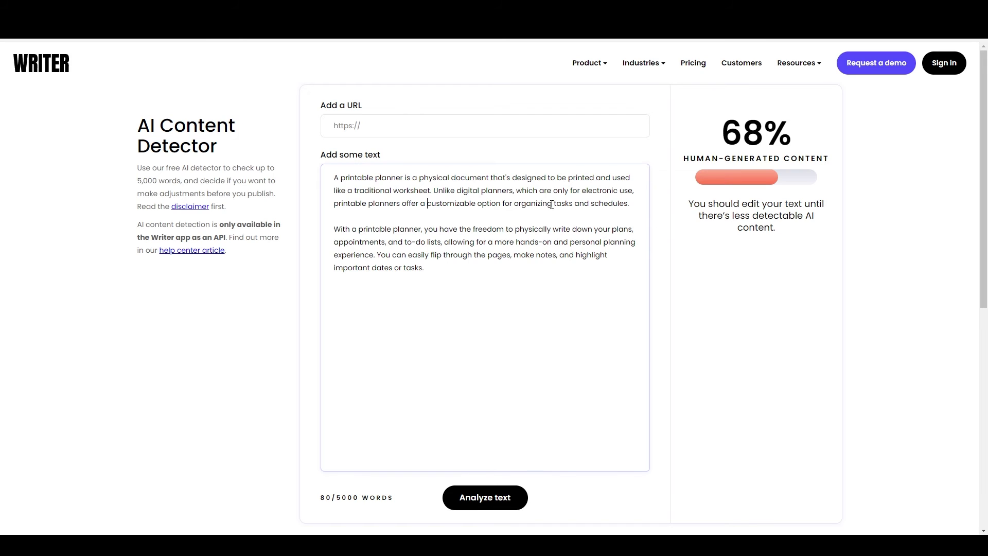
pyautogui.moveTo(553, 205); pyautogui.dragTo(590, 205)
pyautogui.press('BackSpace')
pyautogui.write('your')
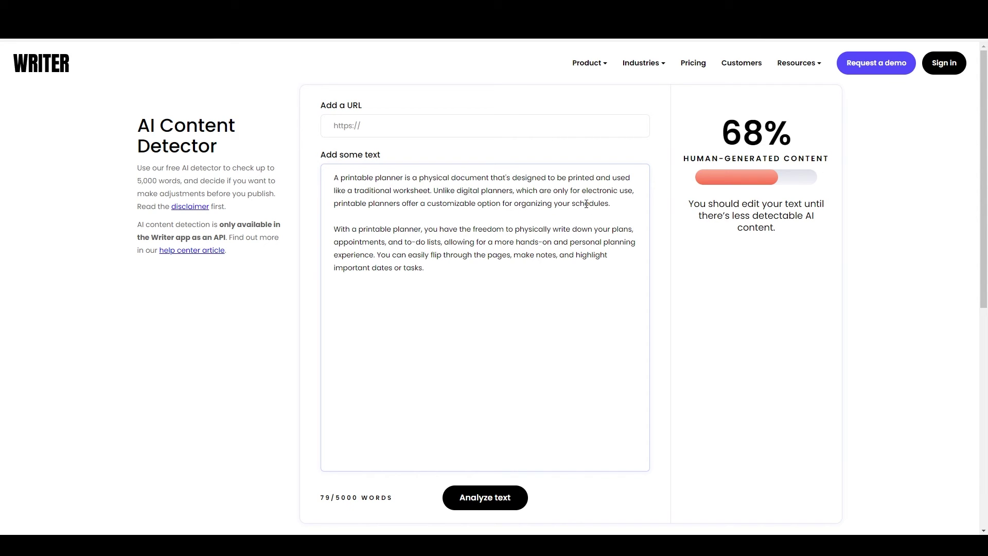
pyautogui.press('BackSpace')
# Step: Change 'physically' to 'manually', cut filler words, and end with 'which some people find more engaging.'
pyautogui.doubleClick(536, 227)
pyautogui.write('manually')
pyautogui.doubleClick(595, 242)
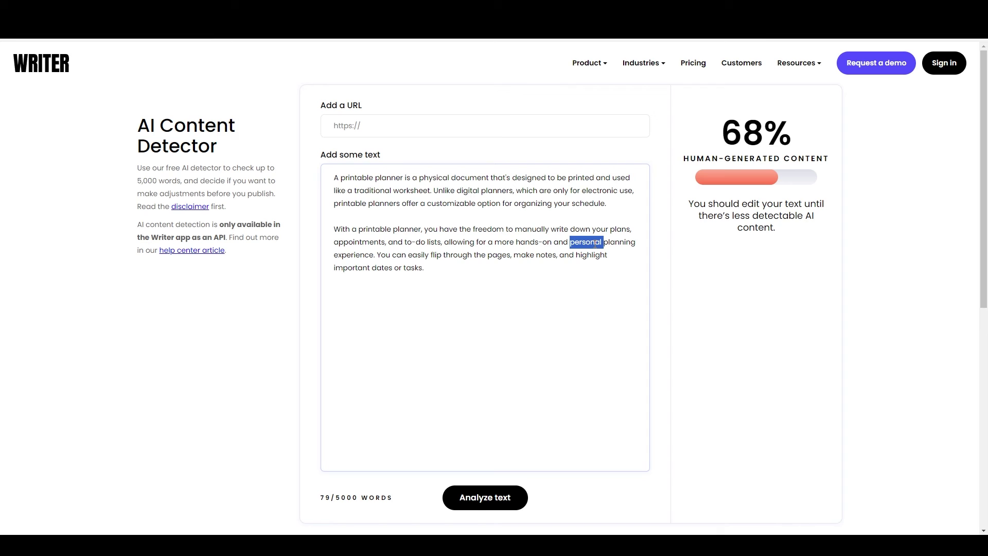
pyautogui.press('BackSpace')
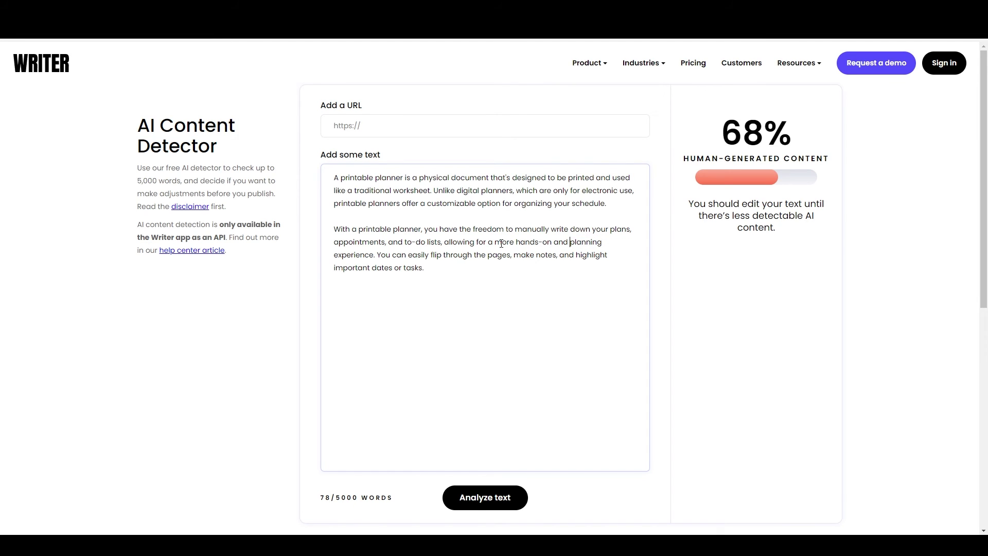
pyautogui.click(496, 242)
pyautogui.press('BackSpace')
pyautogui.press('BackSpace')
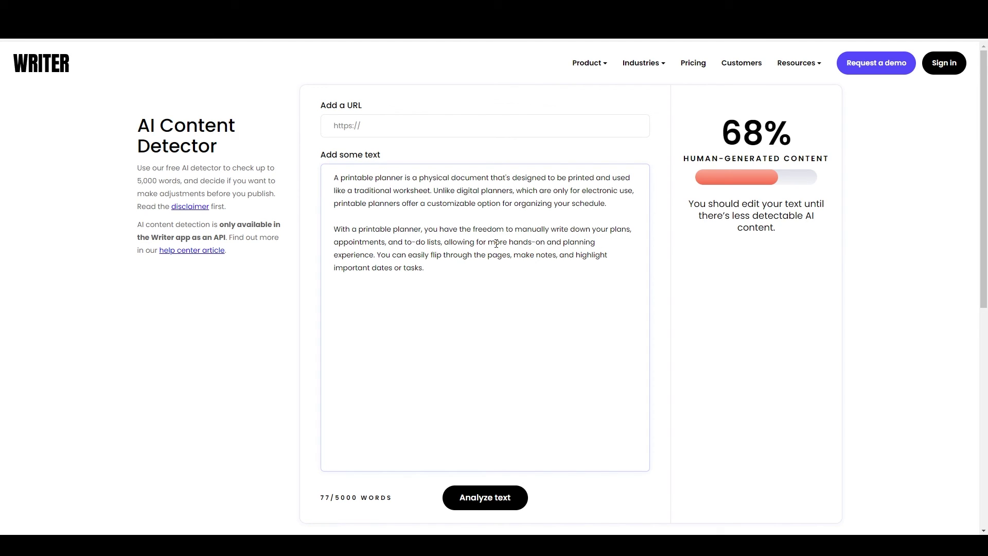
pyautogui.doubleClick(554, 242)
pyautogui.press('BackSpace')
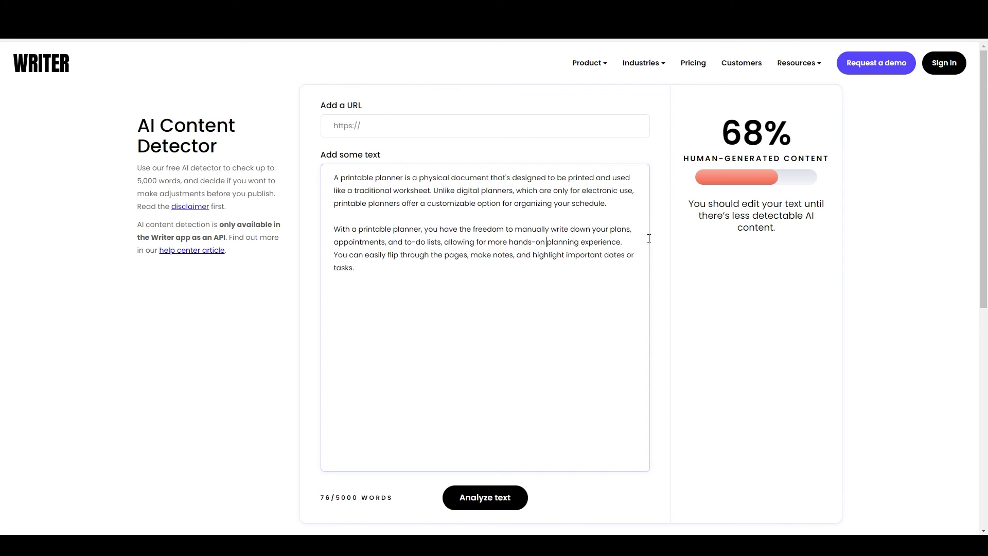
pyautogui.doubleClick(501, 244)
pyautogui.press('BackSpace')
pyautogui.doubleClick(579, 242)
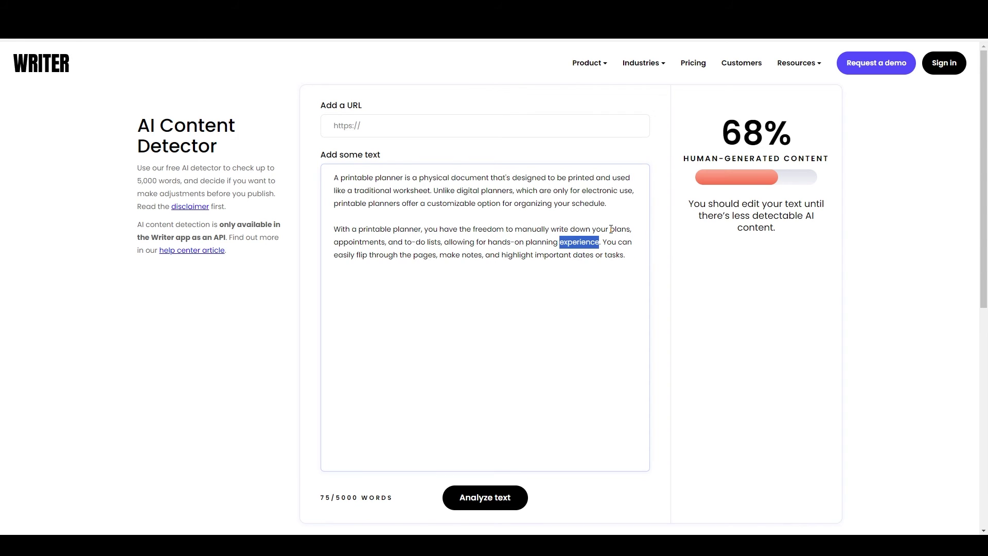
pyautogui.write('which man')
pyautogui.press('BackSpace')
pyautogui.press('BackSpace')
pyautogui.press('BackSpace')
pyautogui.write('some people find more engaging')
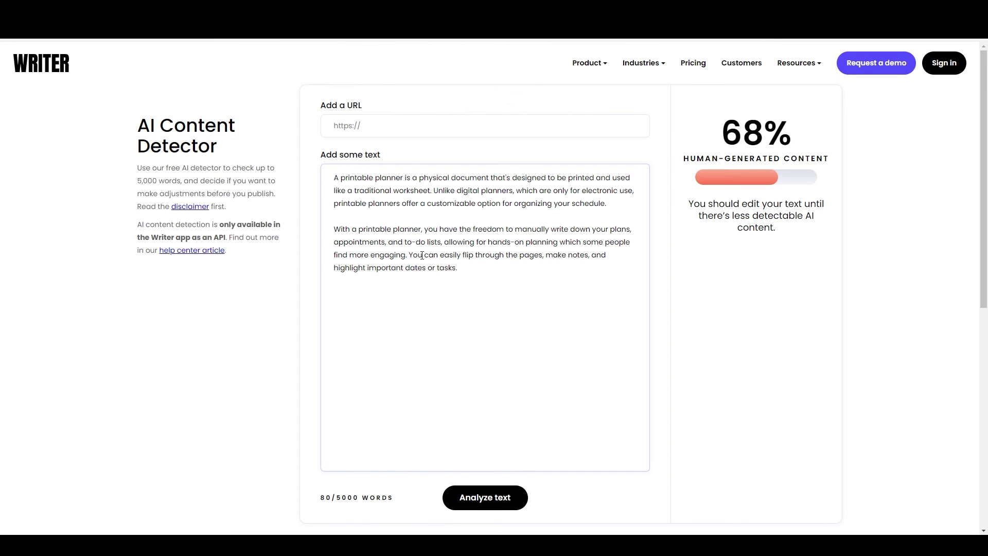
pyautogui.write('.')
# Step: Replace the flip-through-pages clause with 'Physical planners make it easy to add notes', dropping the comma
pyautogui.moveTo(410, 255); pyautogui.dragTo(542, 261)
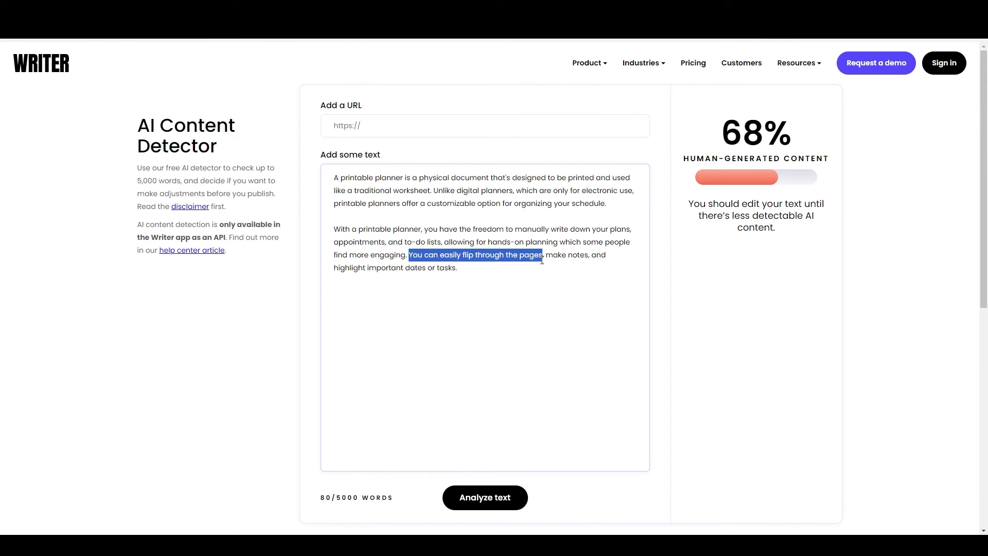
pyautogui.press('BackSpace')
pyautogui.write('Phys')
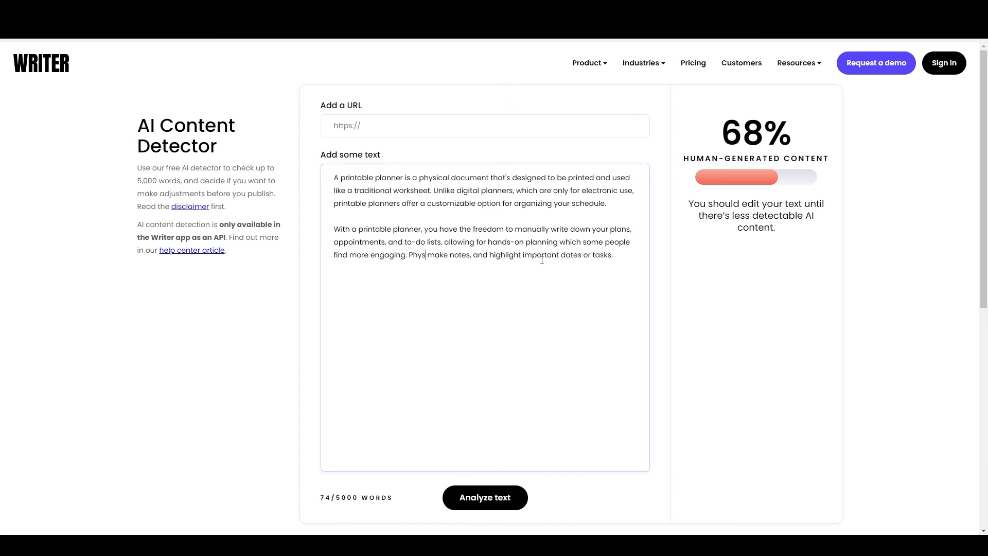
pyautogui.write('ical planners')
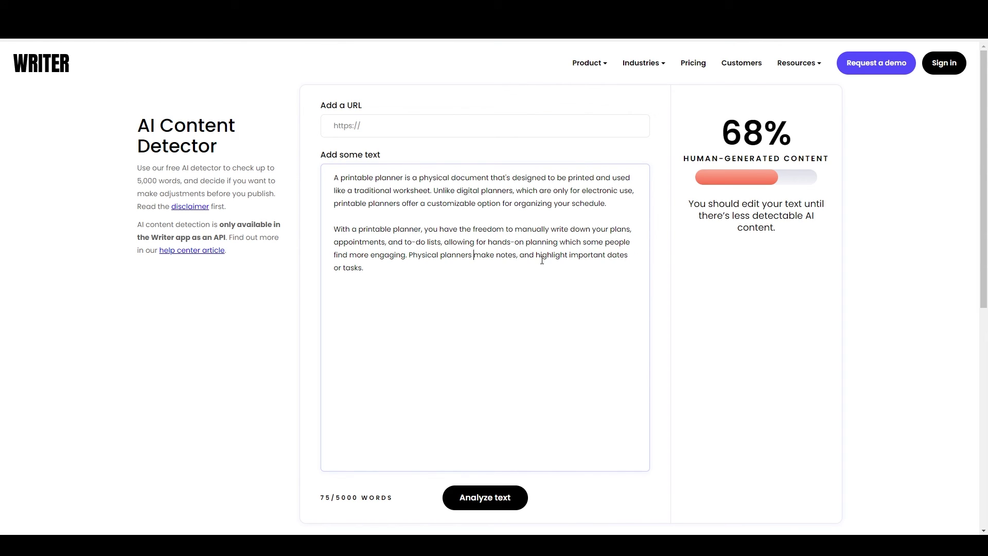
pyautogui.write(' make it easy to add')
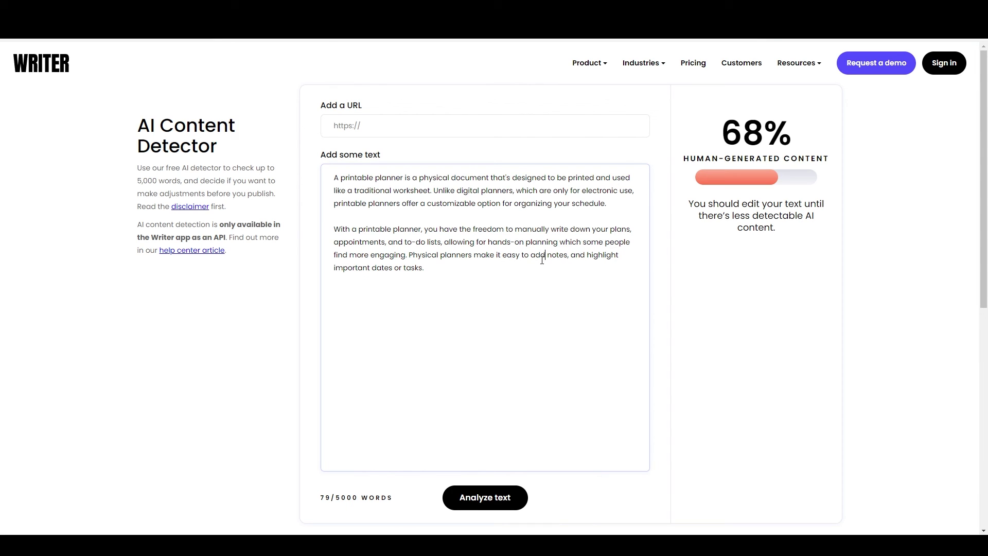
pyautogui.click(570, 255)
pyautogui.press('BackSpace')
# Step: Re-analyze the hand-edited 79-word passage, now rated 89% human-generated
pyautogui.click(509, 499)
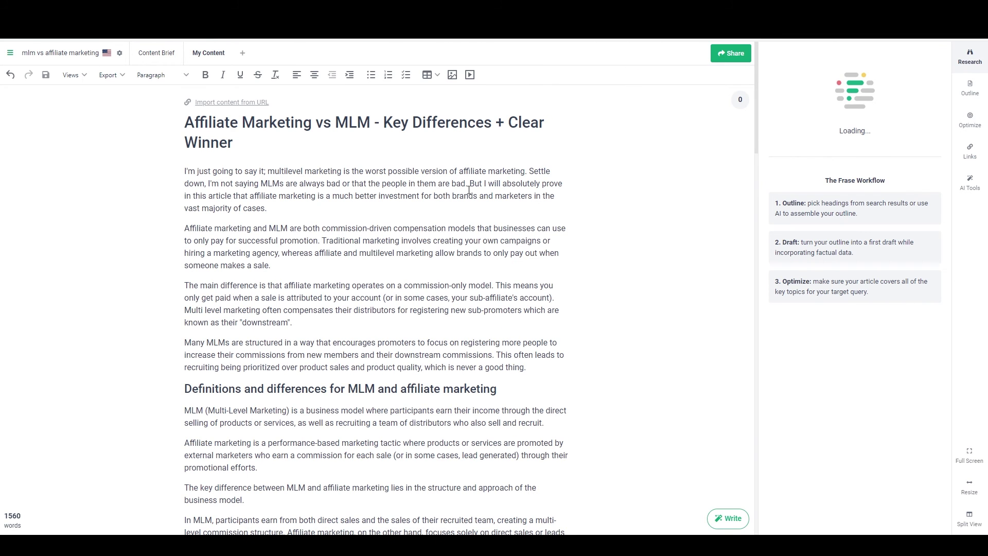
# Step: Copy the MLM and affiliate marketing definition paragraphs from Frase
pyautogui.scroll(-3, 417, 280)
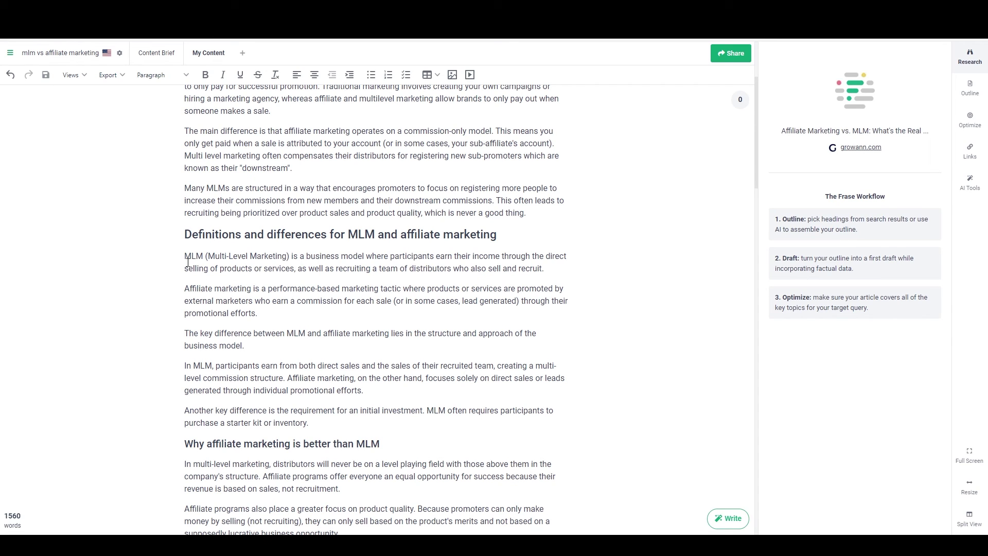
pyautogui.moveTo(187, 257); pyautogui.dragTo(274, 313)
pyautogui.hotkey('ctrl', 'c')
pyautogui.click(274, 313)
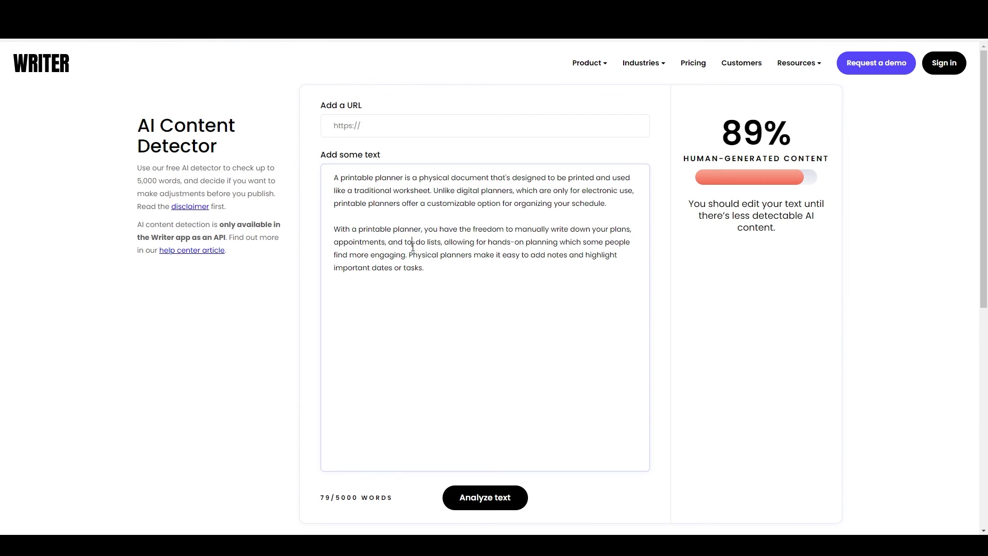
# Step: Replace the planner text in Writer's detector with the MLM paragraphs and analyze them
pyautogui.hotkey('ctrl', 'a')
pyautogui.hotkey('ctrl', 'v')
pyautogui.click(500, 502)
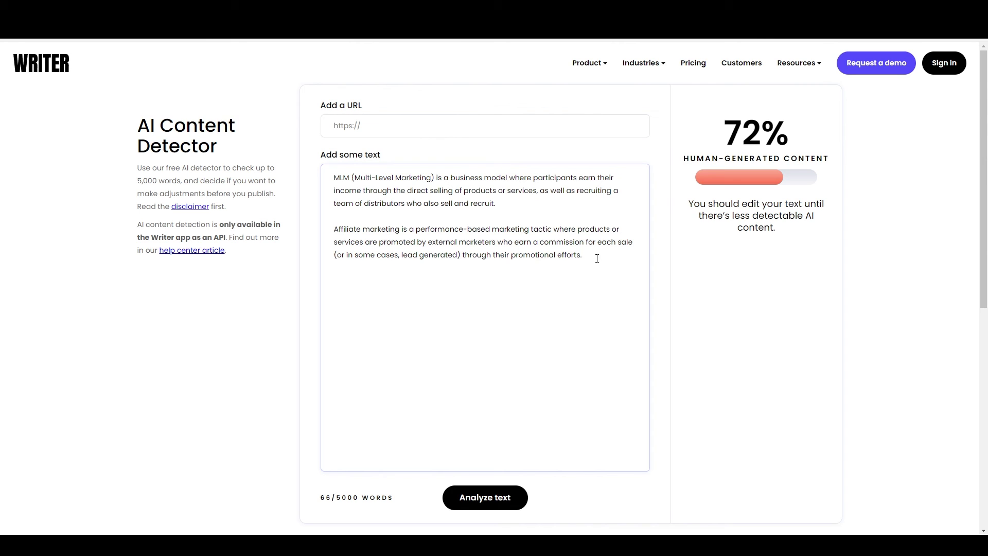
# Step: Select the 72% human-scored MLM text in Writer and move to QuillBot's Paraphraser
pyautogui.moveTo(597, 258); pyautogui.dragTo(324, 173)
pyautogui.hotkey('ctrl', 'c')
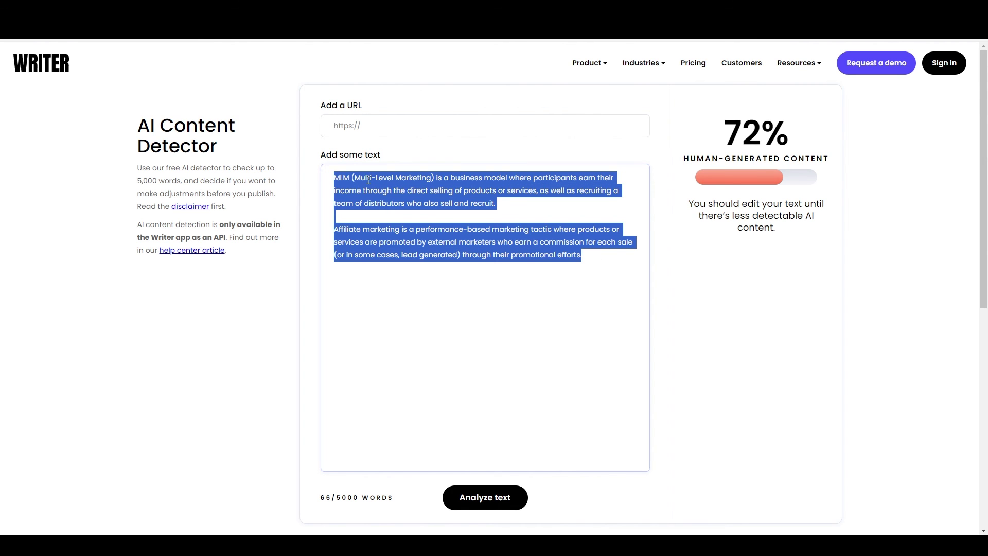
pyautogui.click(564, 97)
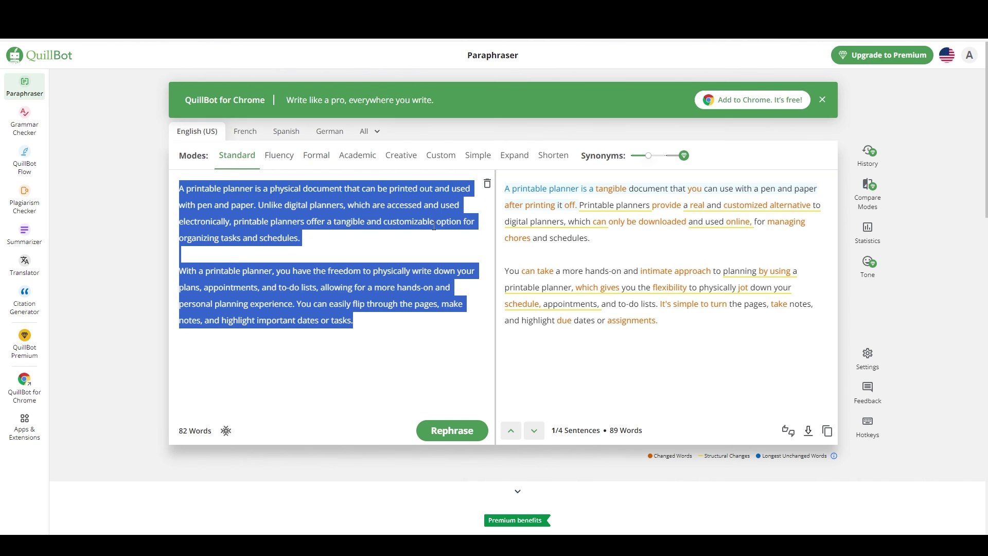
# Step: Paraphrase the 66-word MLM text into a 61-word Standard-mode version and copy it
pyautogui.hotkey('ctrl', 'v')
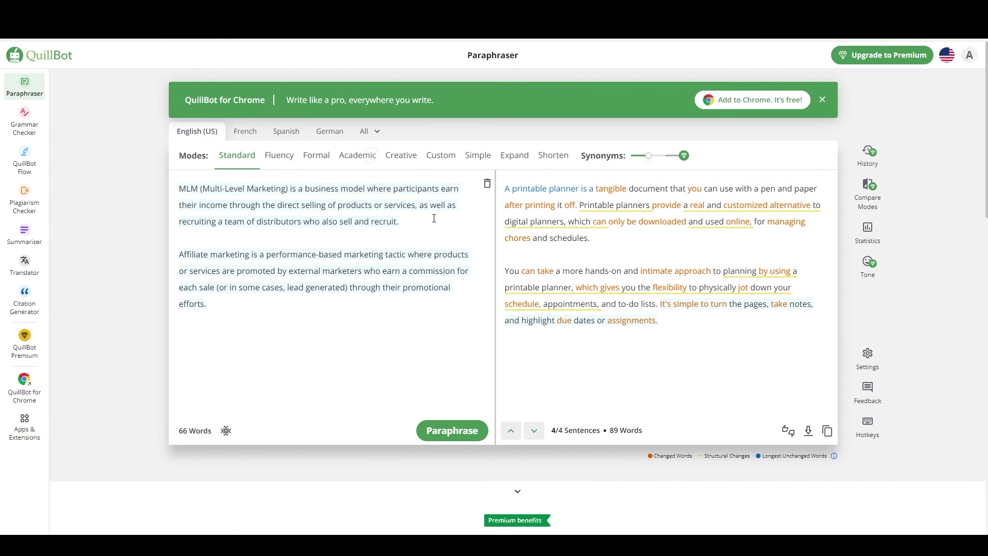
pyautogui.click(452, 430)
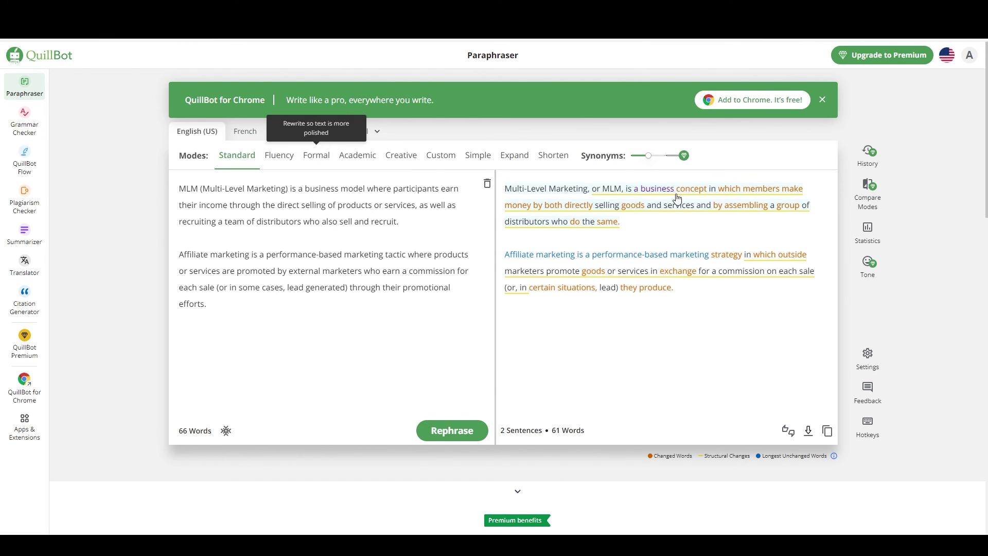
pyautogui.click(825, 433)
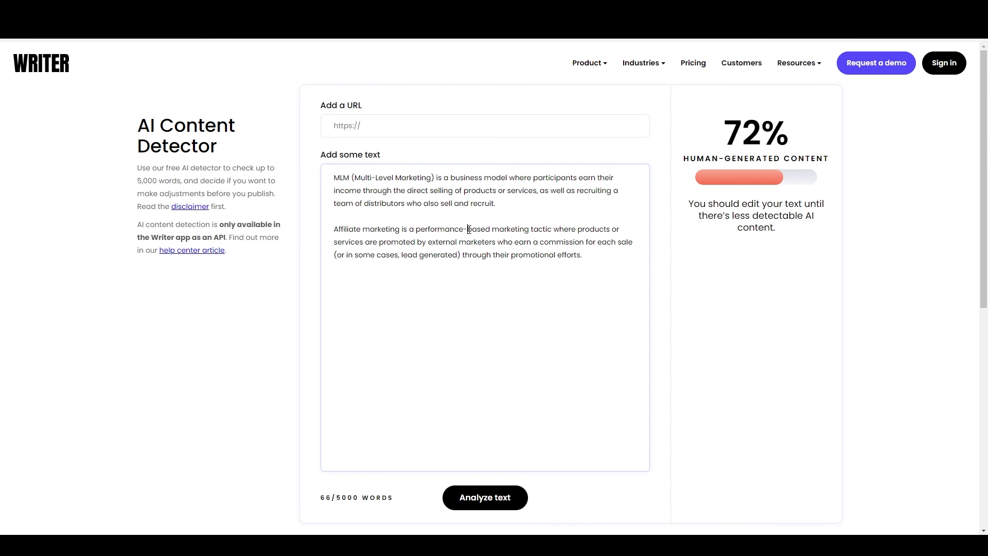
# Step: Score QuillBot's 61-word MLM paraphrase in Writer's detector, reaching 96% human-generated
pyautogui.hotkey('ctrl', 'a')
pyautogui.hotkey('ctrl', 'v')
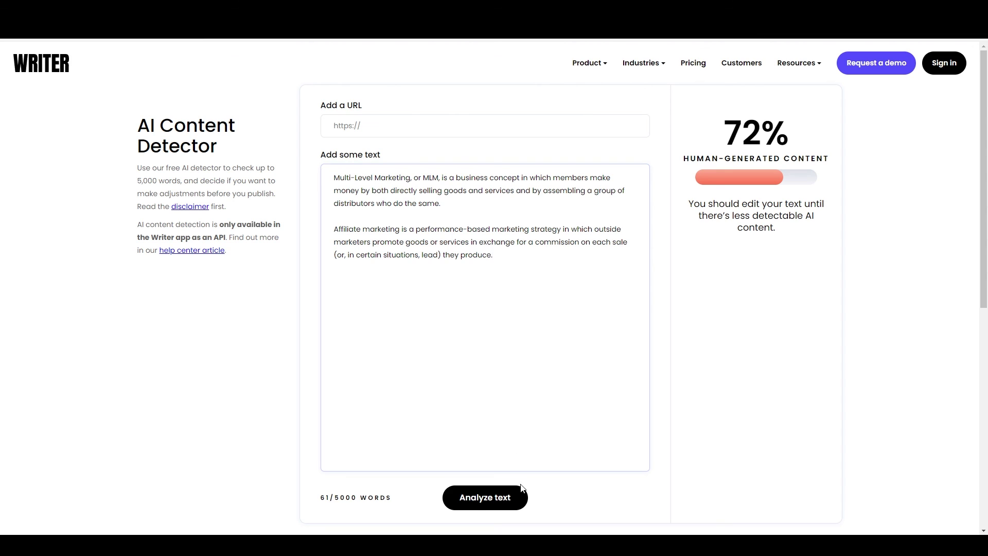
pyautogui.click(502, 497)
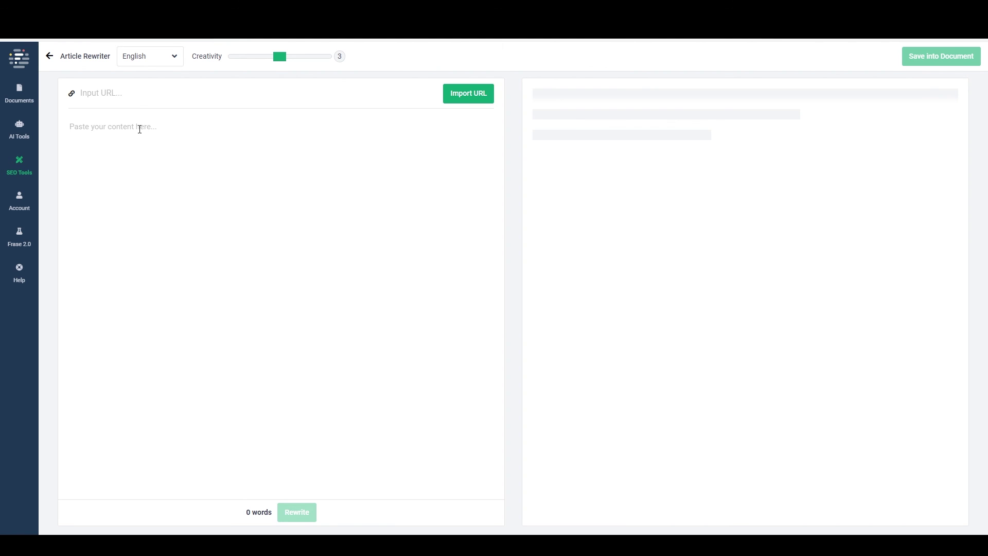
# Step: Rewrite the MLM and affiliate marketing paragraphs in Frase's Article Rewriter into 57 words and copy it
pyautogui.hotkey('ctrl', 'v')
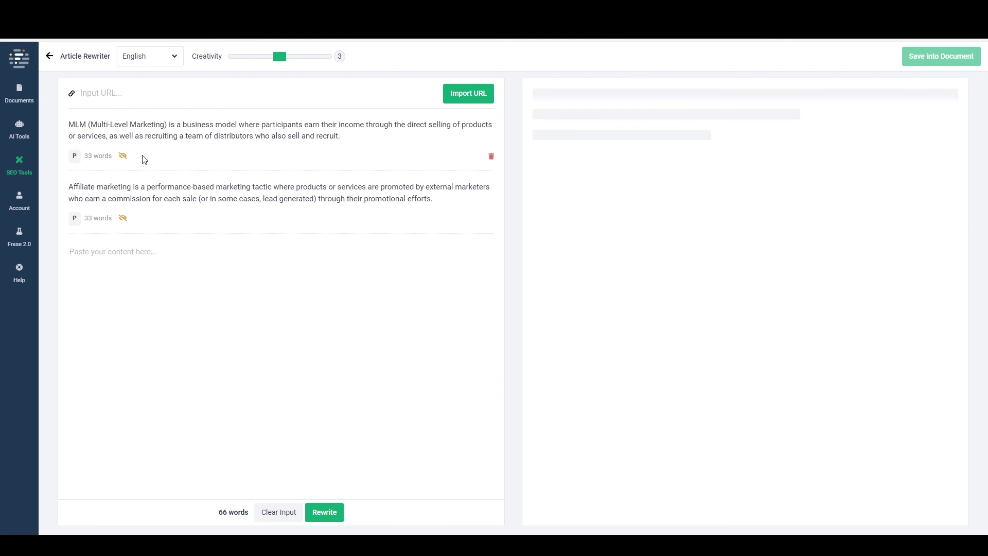
pyautogui.click(323, 514)
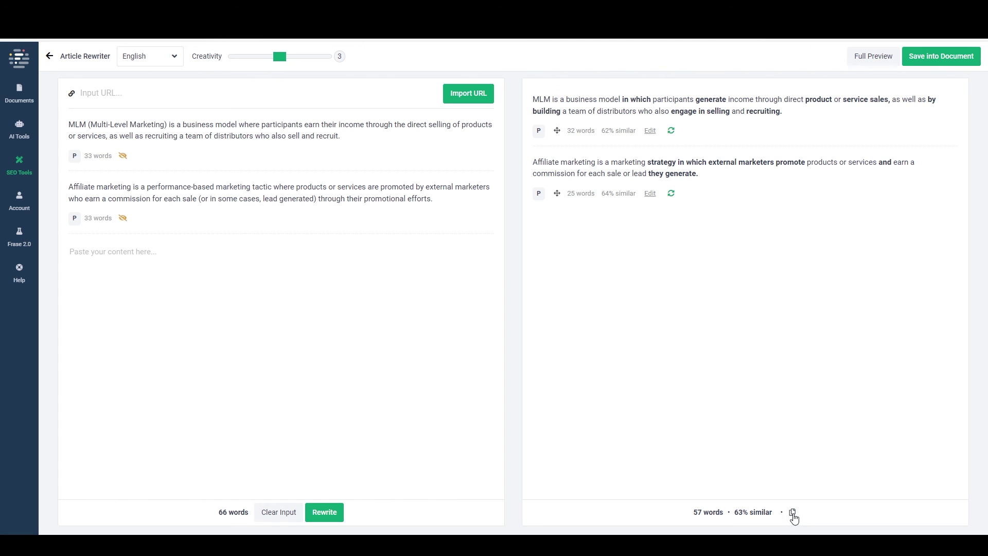
pyautogui.click(793, 515)
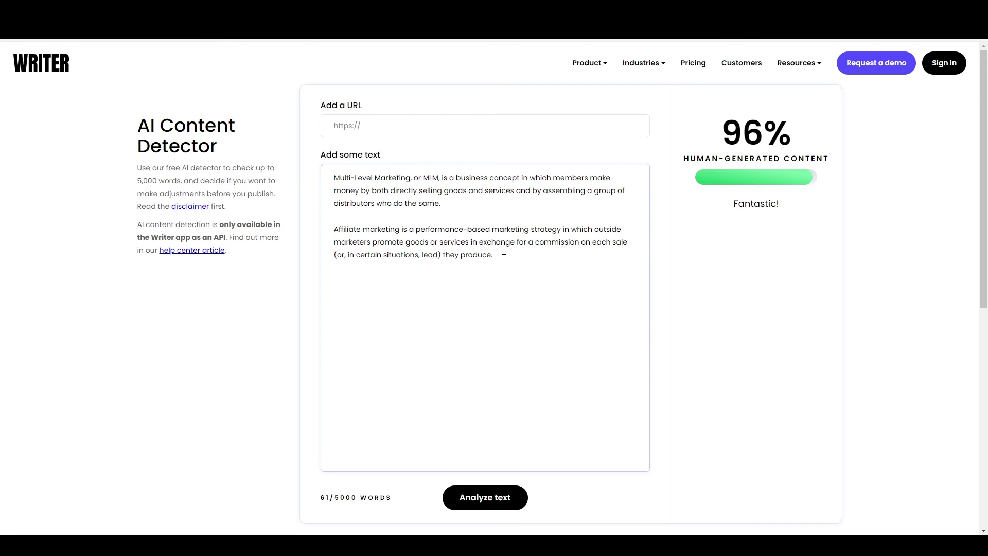
# Step: Paste the Frase rewrite into the detector and fix its punctuation and paragraph spacing
pyautogui.hotkey('ctrl', 'a')
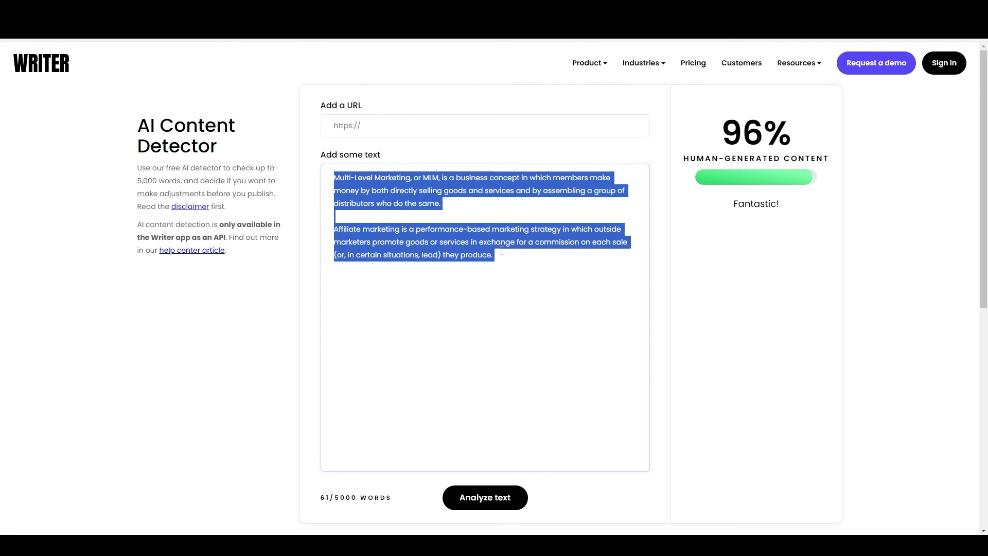
pyautogui.hotkey('ctrl', 'v')
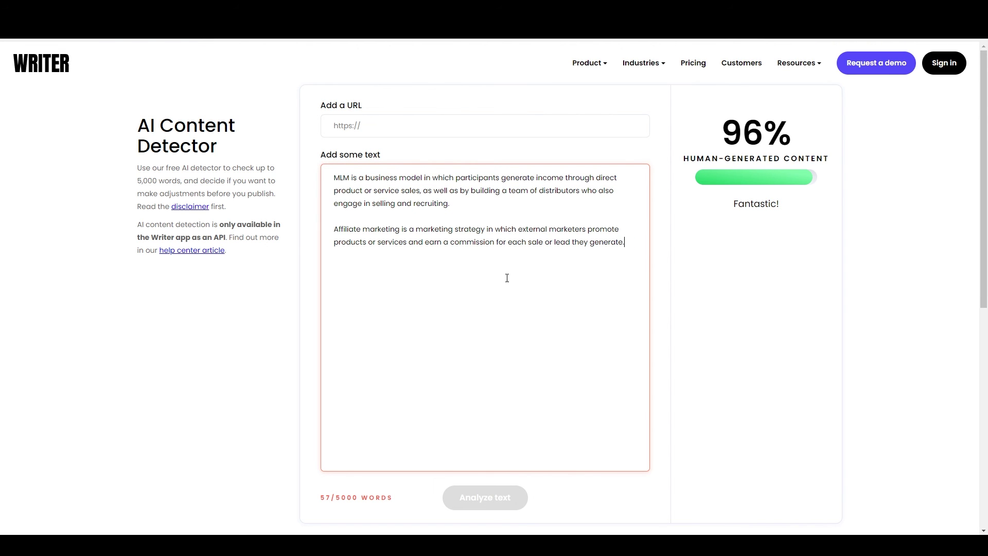
pyautogui.write('.')
pyautogui.press('Up')
pyautogui.press('Return')
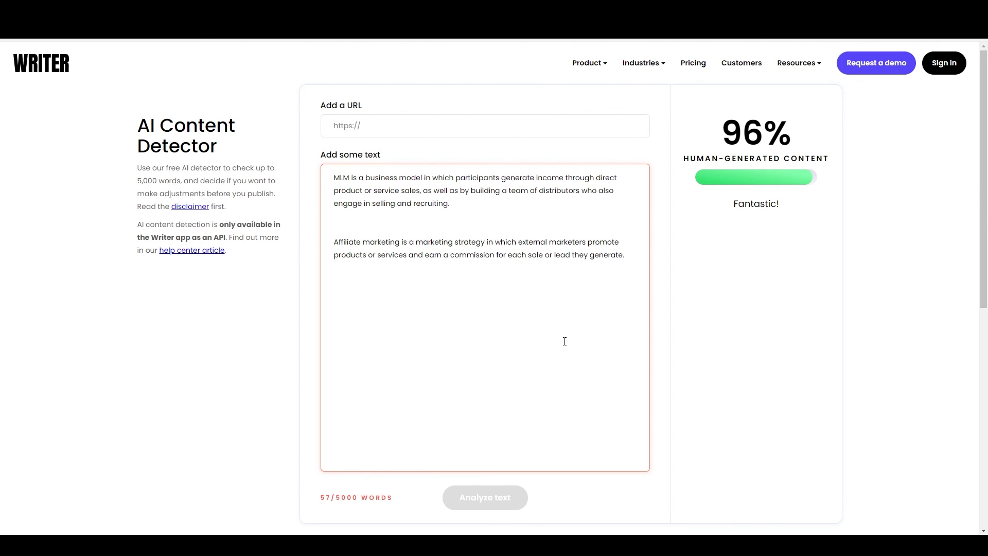
pyautogui.press('BackSpace')
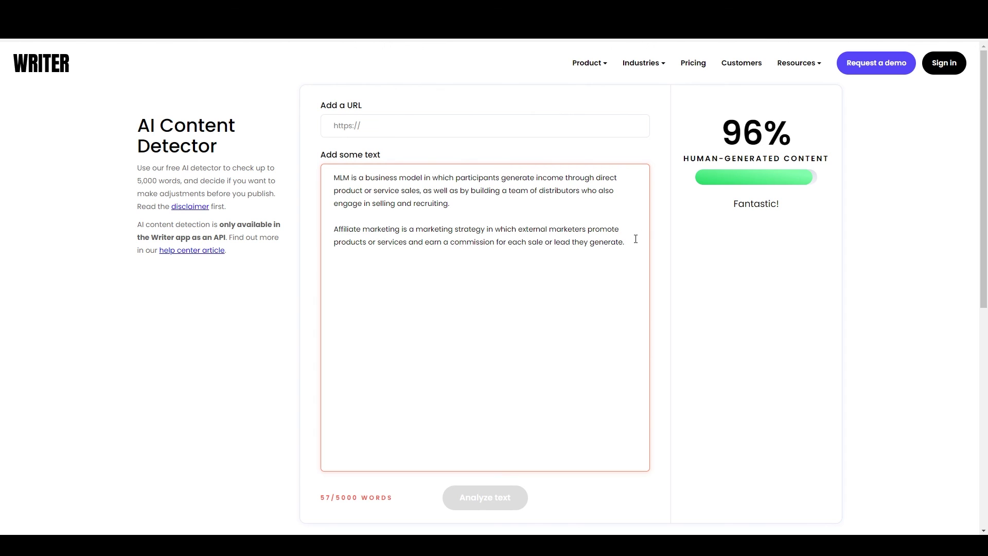
# Step: Extend the last sentence with 'which is often a percentage of attributed purchases' and score it 84% human
pyautogui.press('BackSpace')
pyautogui.write(', which is often a pe')
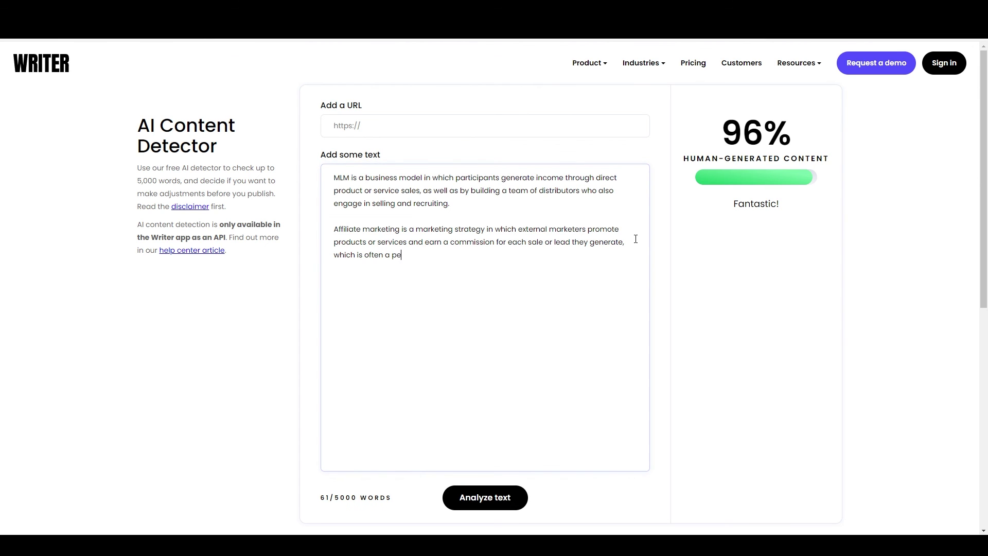
pyautogui.write('rcentage of hte')
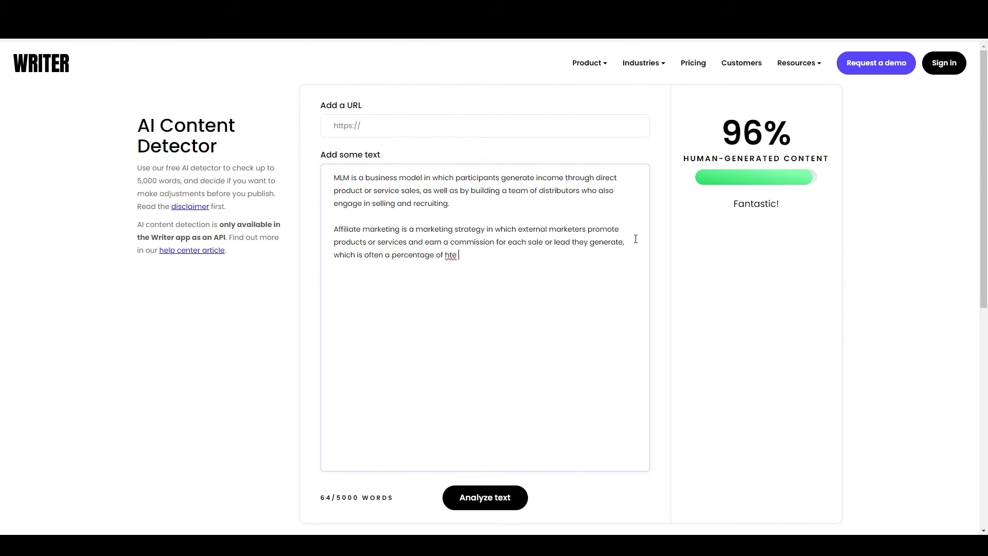
pyautogui.press('BackSpace')
pyautogui.press('BackSpace')
pyautogui.write('attributed purchases.')
pyautogui.click(497, 496)
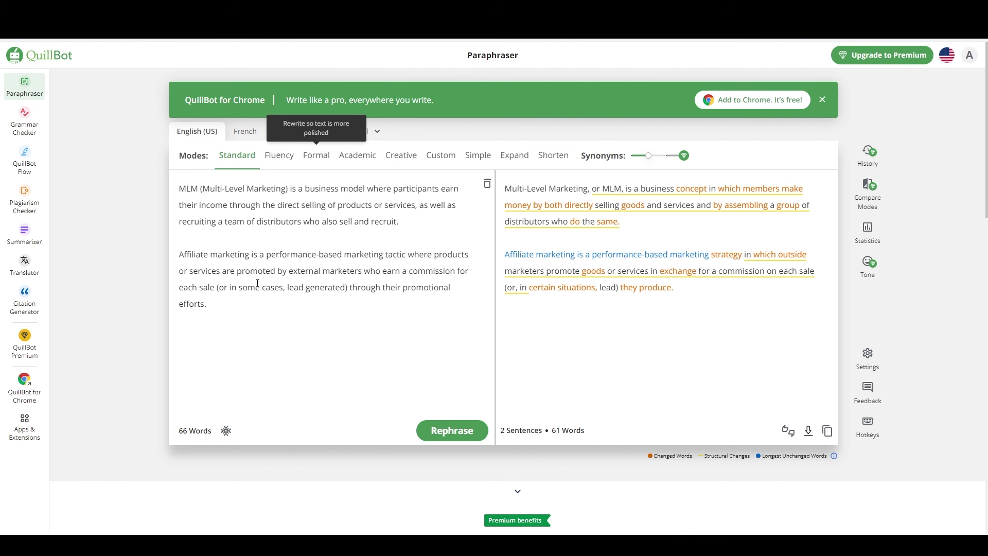
pyautogui.hotkey('ctrl', 'a')
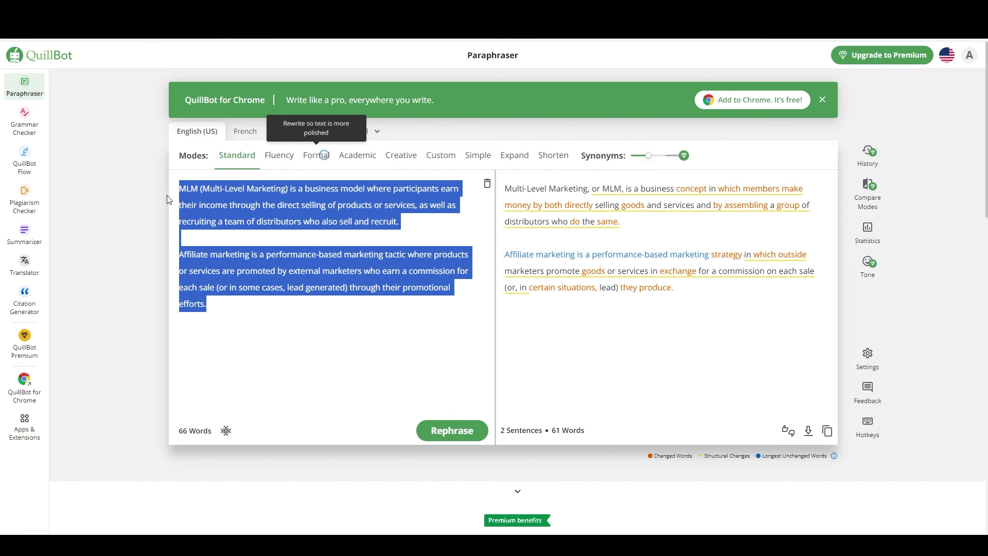
pyautogui.click(258, 287)
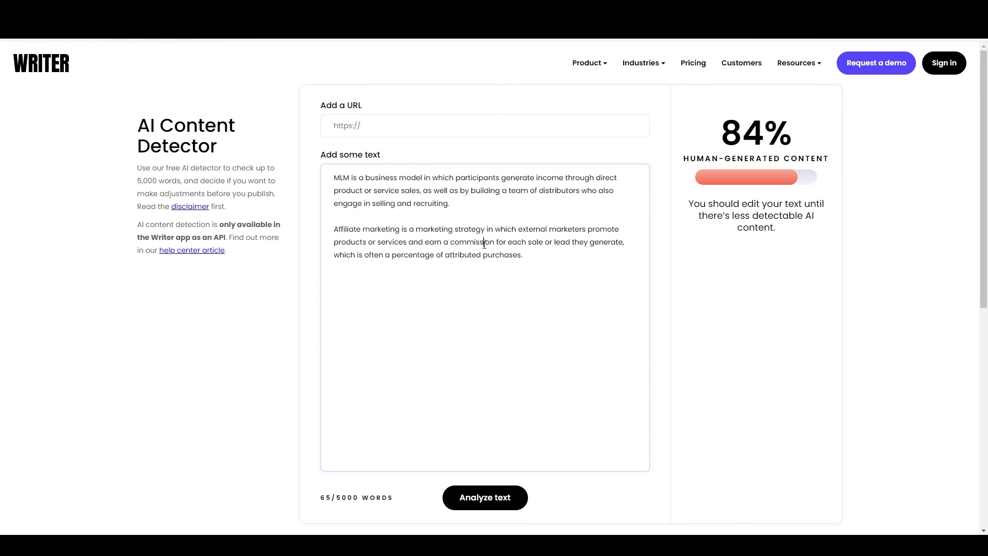
# Step: Put the original 66-word MLM and affiliate marketing paragraphs back in the detector and analyze them
pyautogui.hotkey('ctrl', 'a')
pyautogui.hotkey('ctrl', 'v')
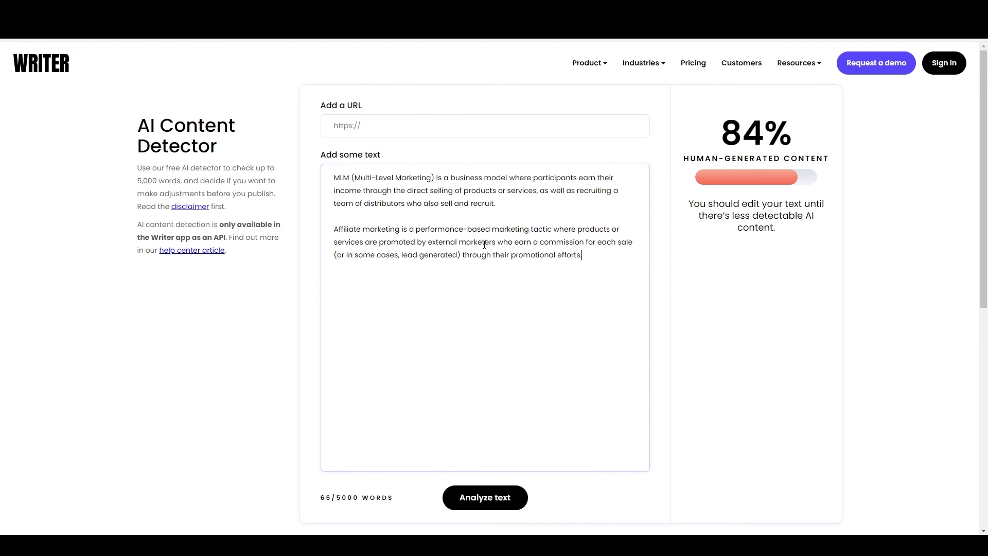
pyautogui.click(483, 503)
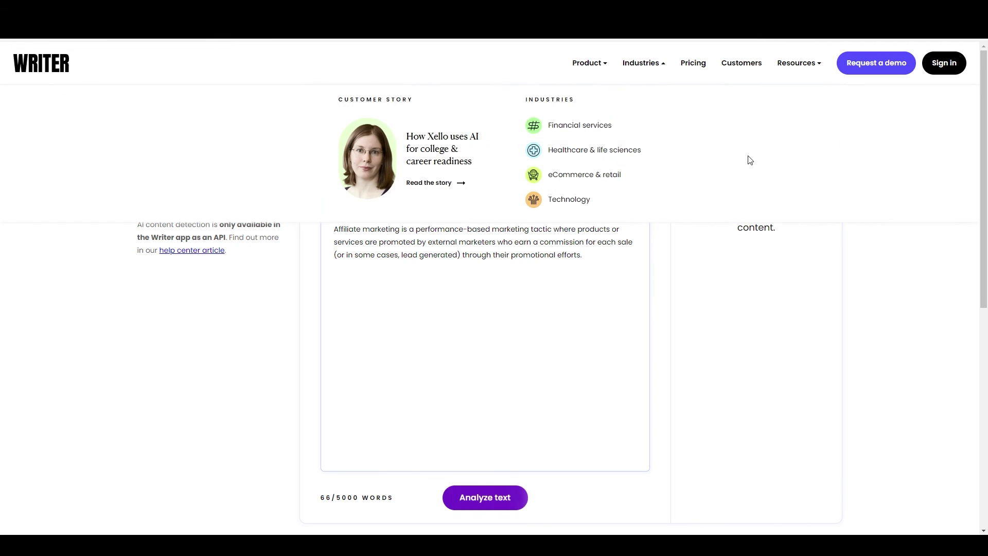